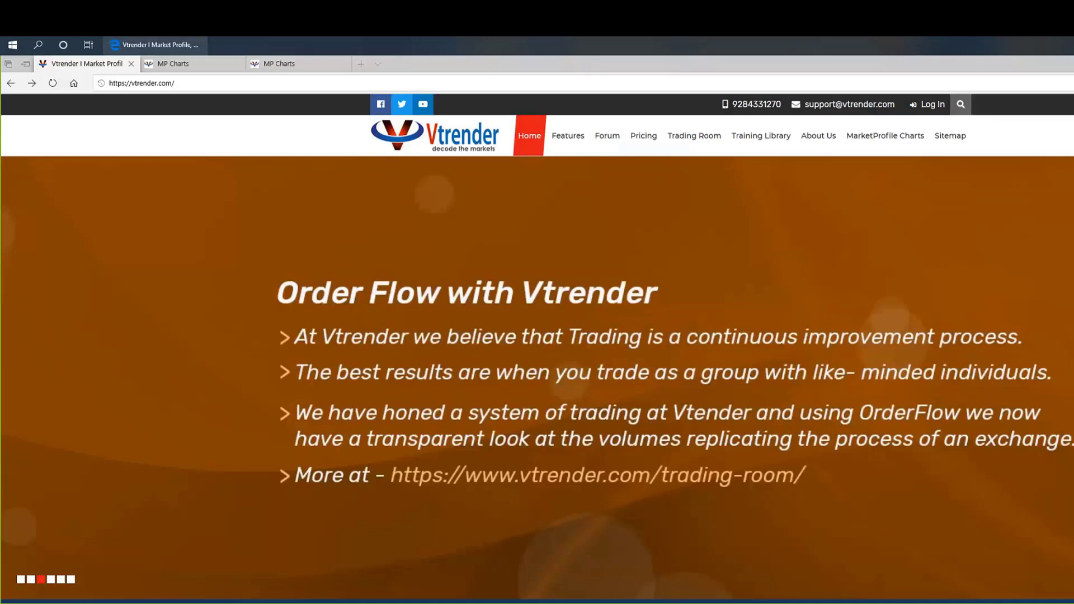
Load the Vtrender 'what-is-the-market-profile' article, then return to the MP Charts tab
left_click(191, 85)
left_click(192, 85)
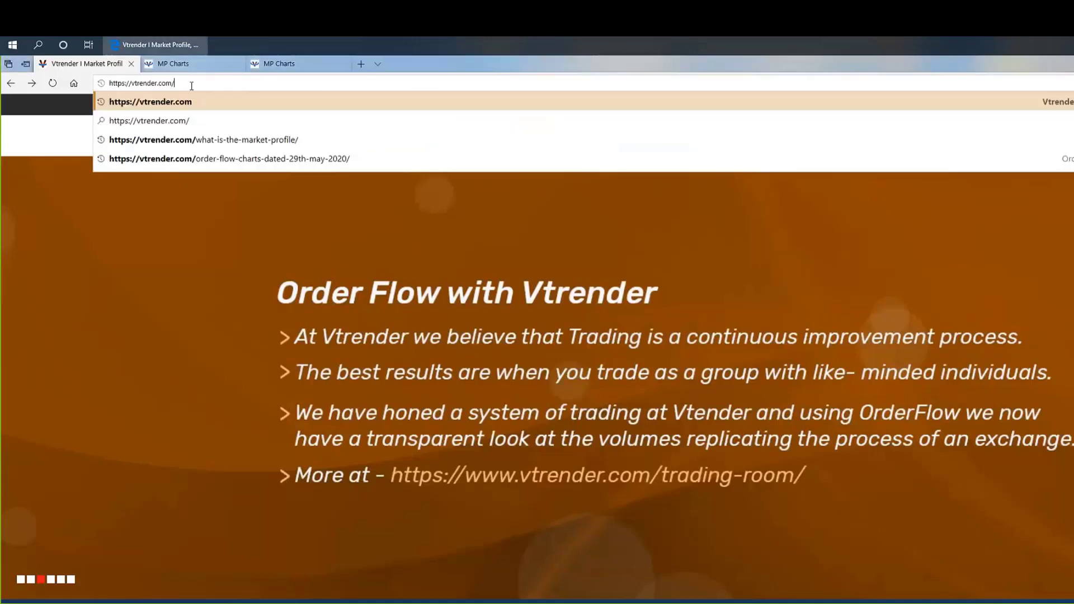
type("what-is-the-market-profile")
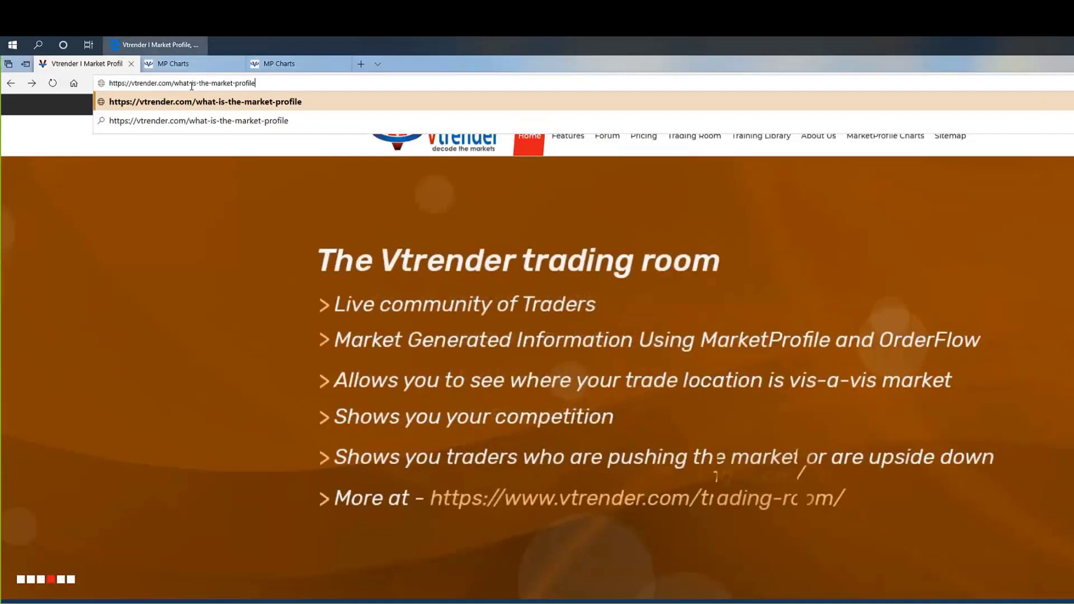
key("Return")
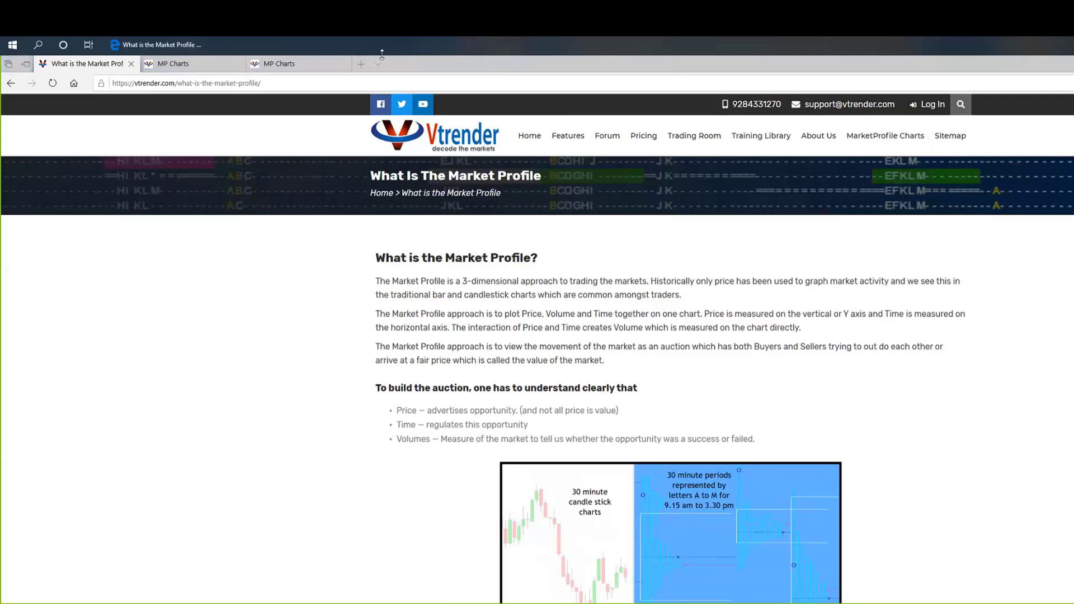
key("ctrl+Tab")
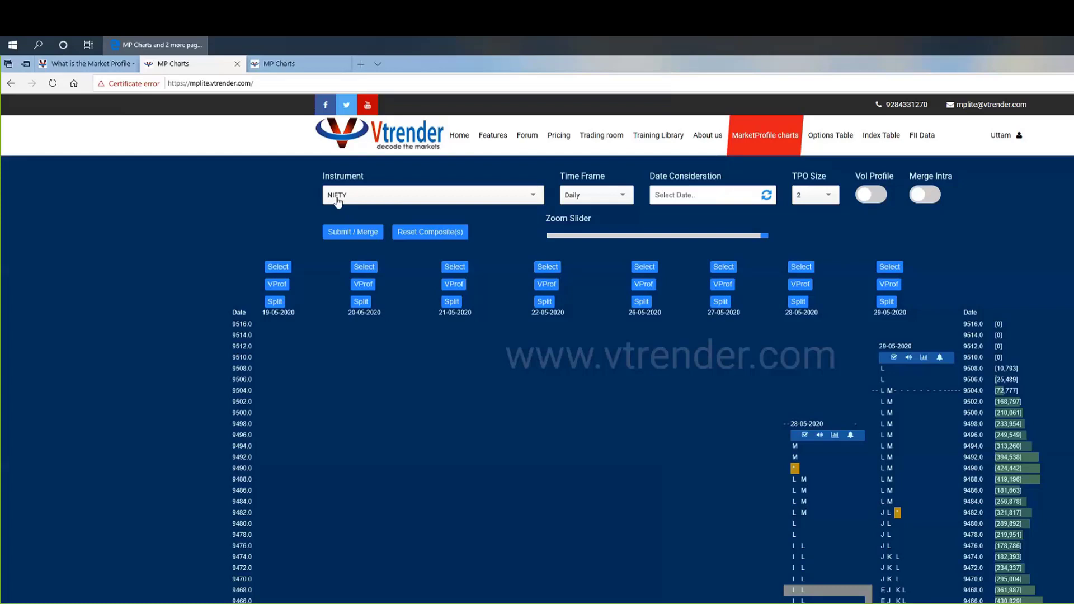
left_click(338, 200)
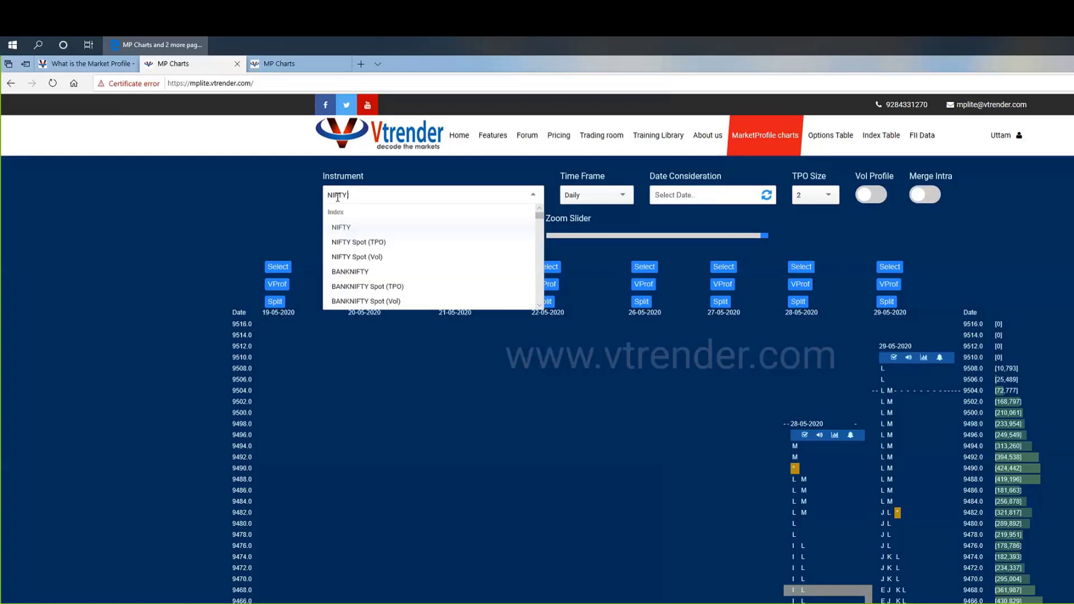
scroll(336, 255, "down", 3)
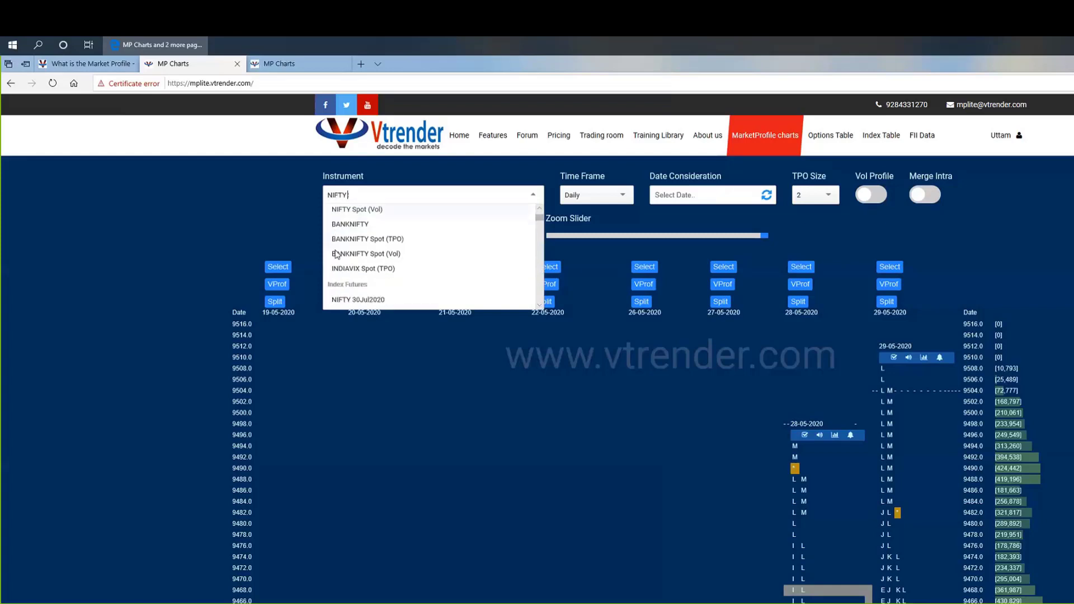
scroll(336, 255, "down", 1)
scroll(335, 254, "down", 2)
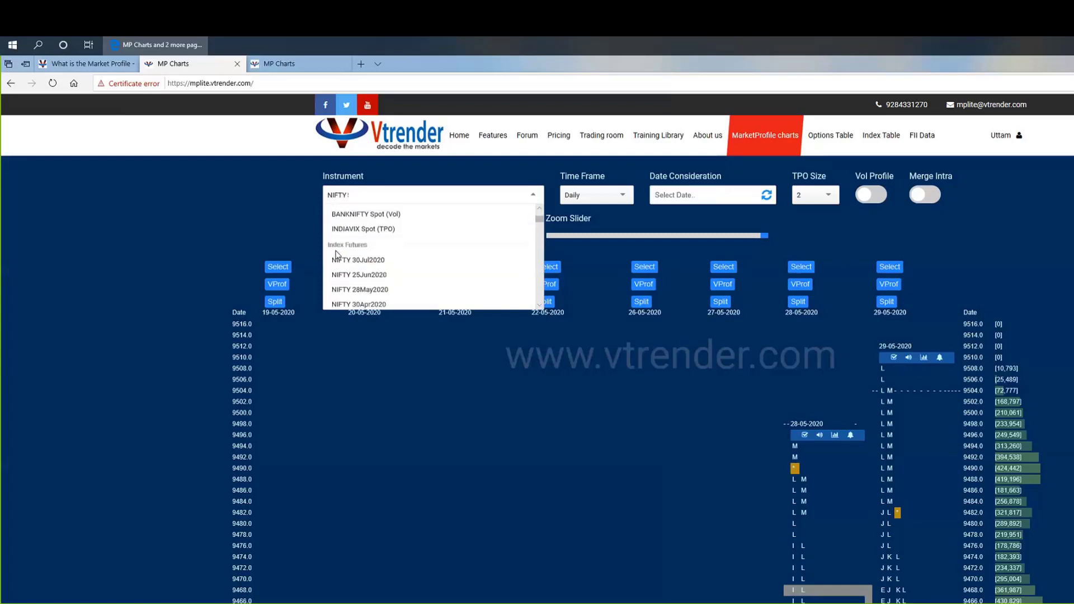
scroll(338, 255, "down", 5)
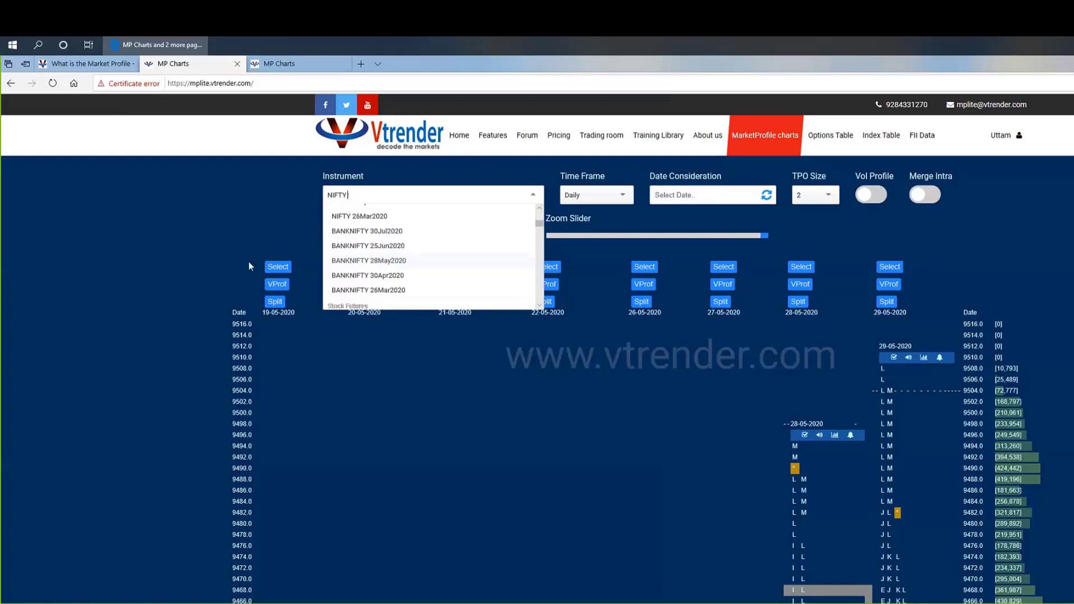
left_click(223, 255)
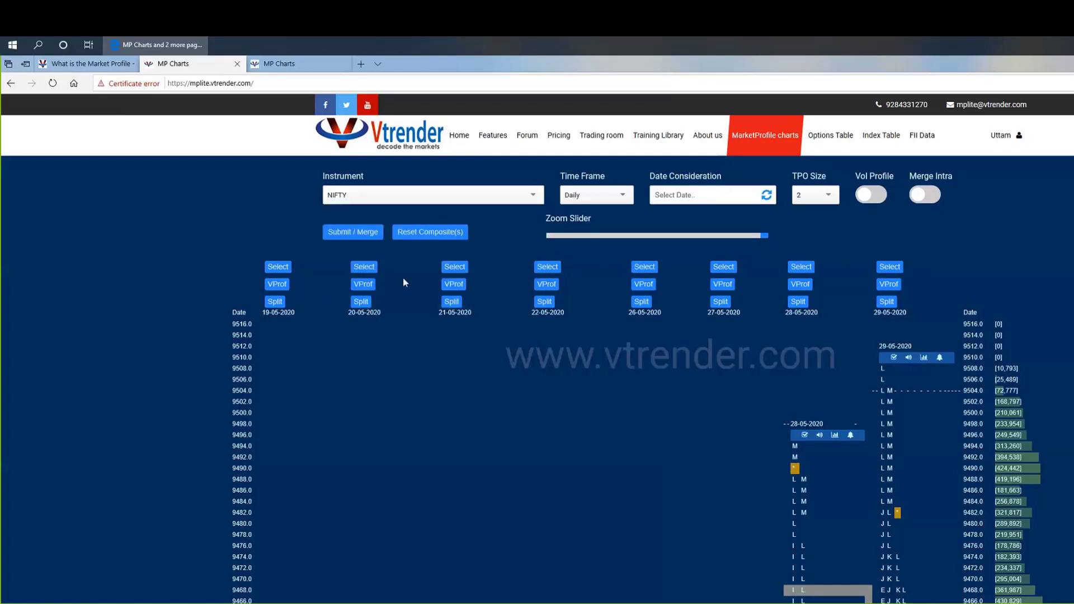
left_click(586, 200)
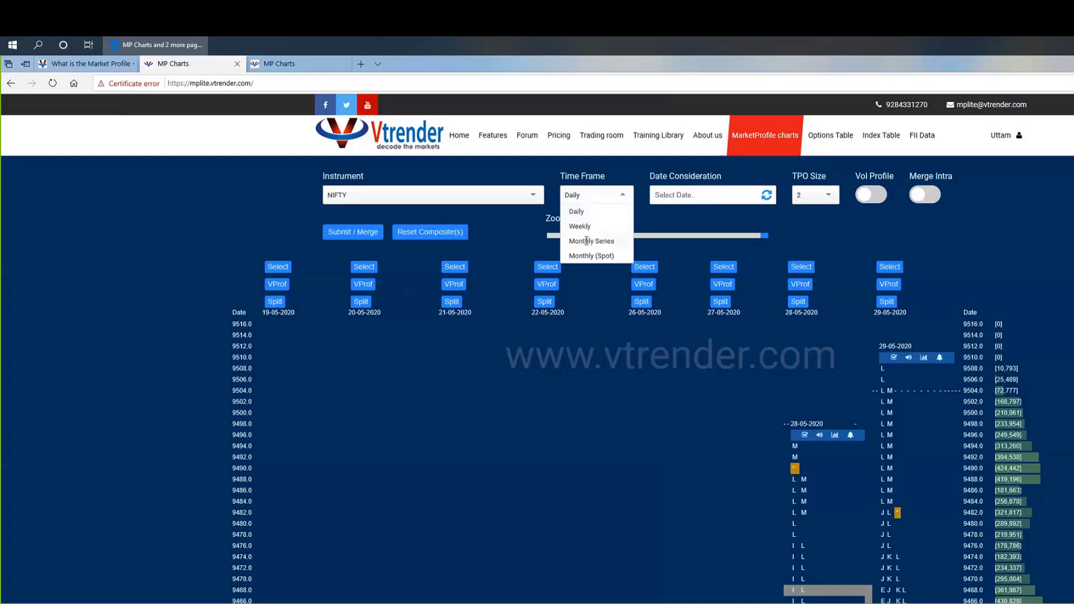
left_click(527, 222)
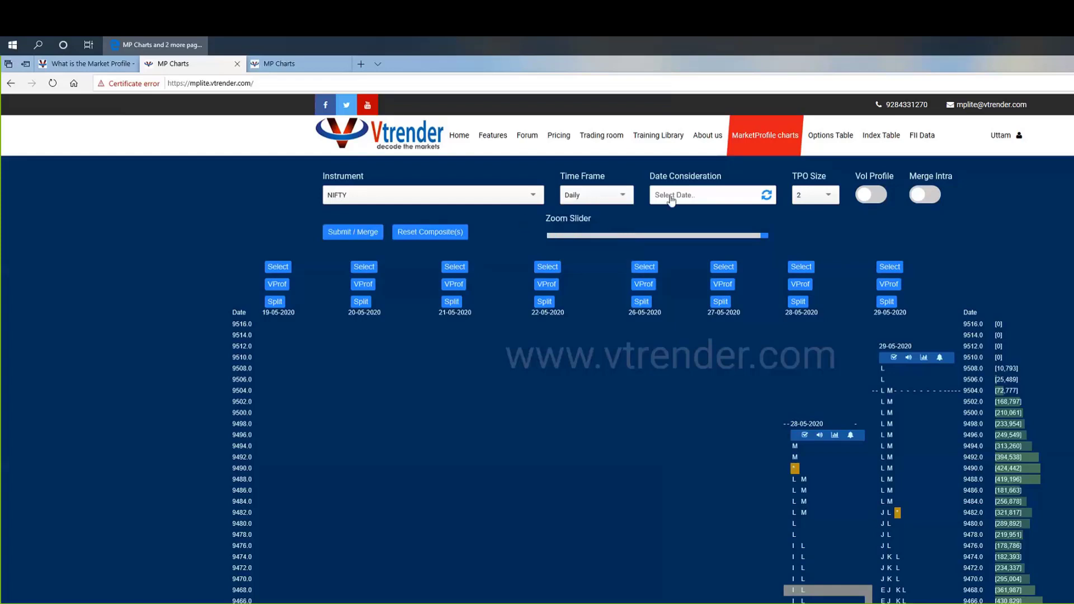
Change the NIFTY daily chart's TPO size to 6 and resubmit to redraw the profiles
left_click(807, 200)
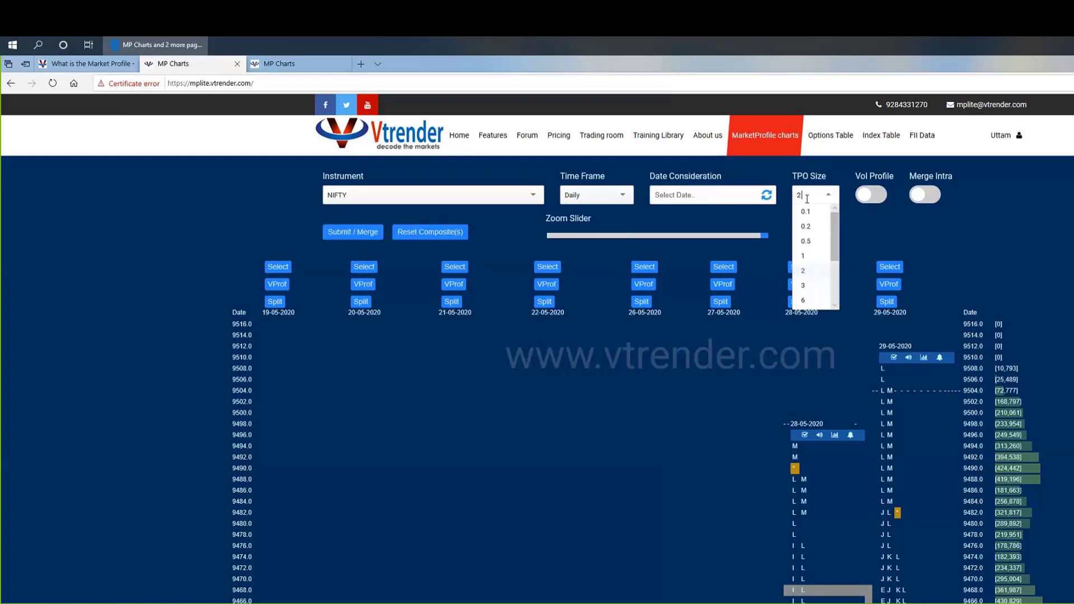
left_click(802, 300)
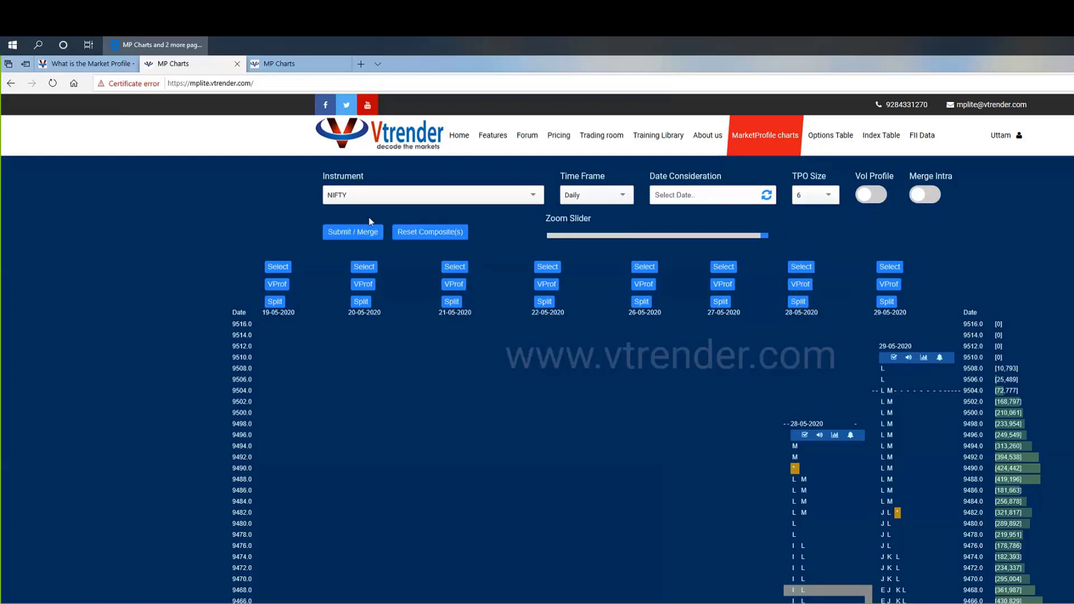
left_click(340, 239)
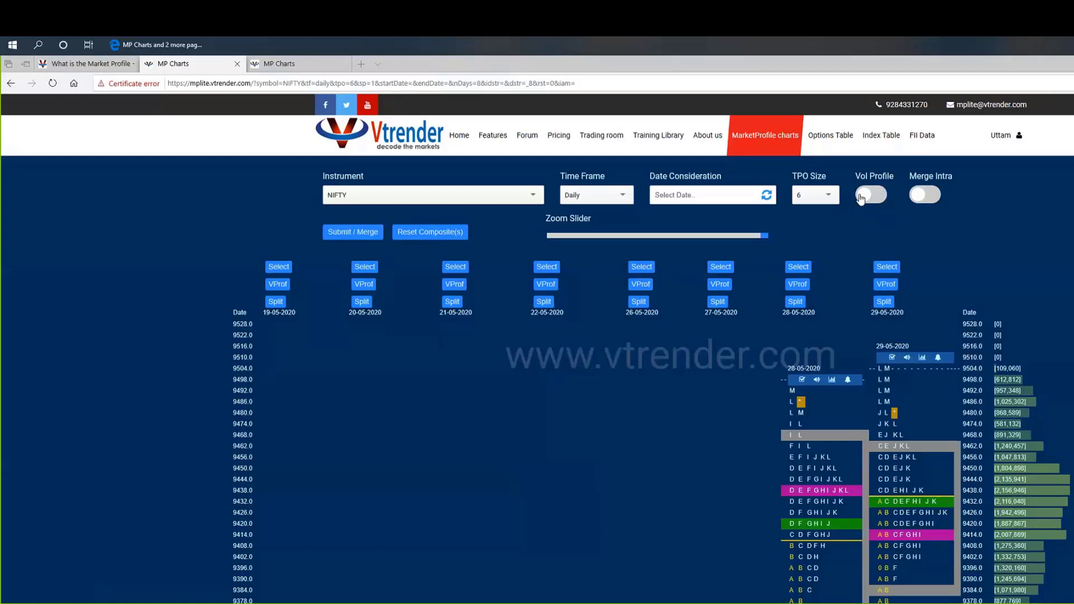
left_click(862, 195)
left_click(339, 233)
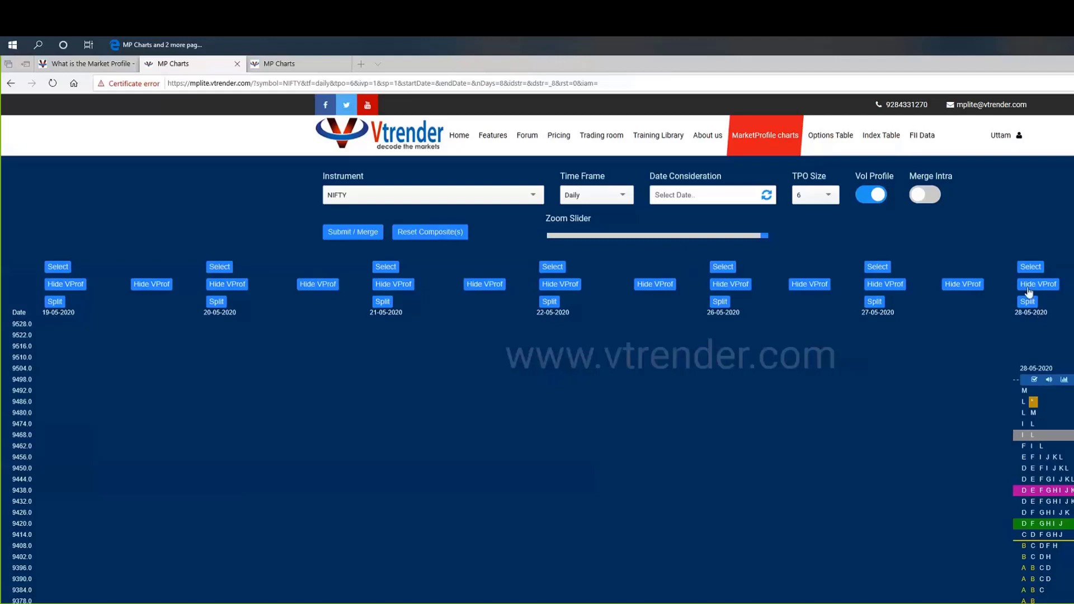
left_click(881, 195)
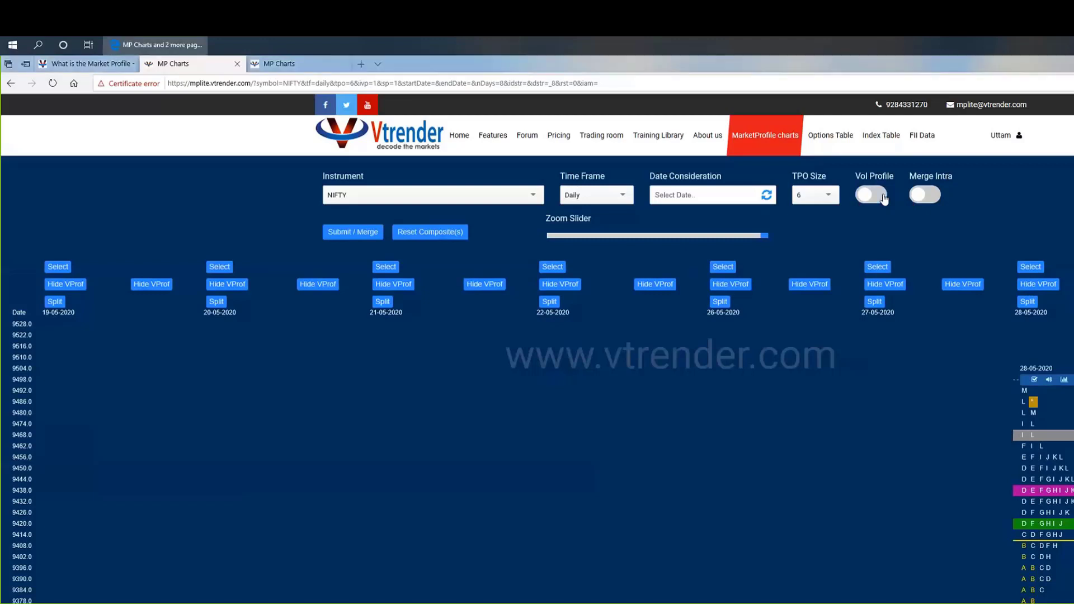
left_click(373, 239)
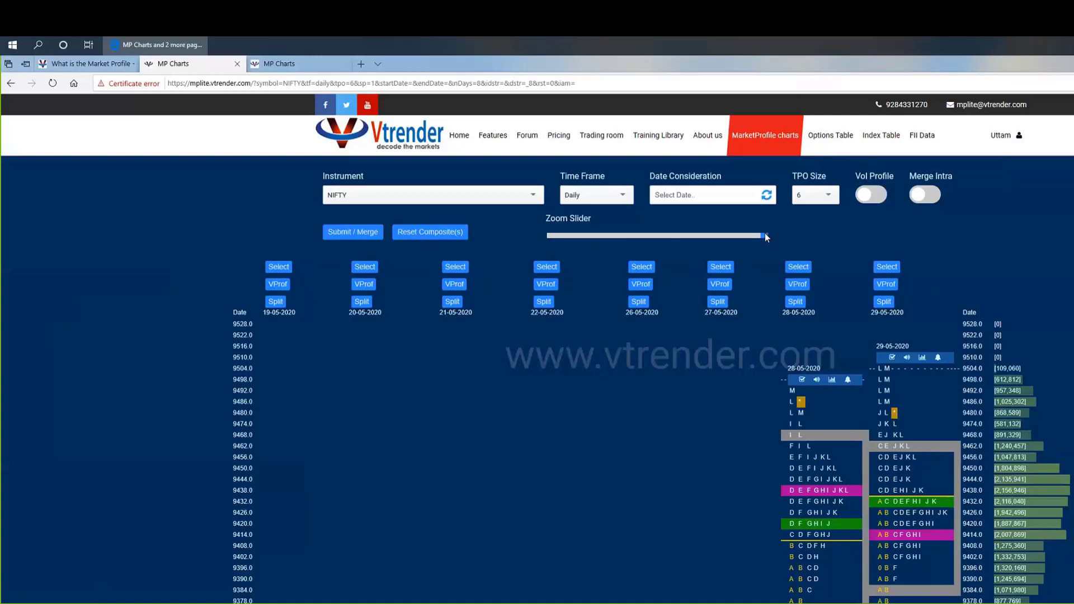
Adjust the Zoom Slider and scroll down so the 27, 28 and 29 May profiles show fully
left_click(639, 235)
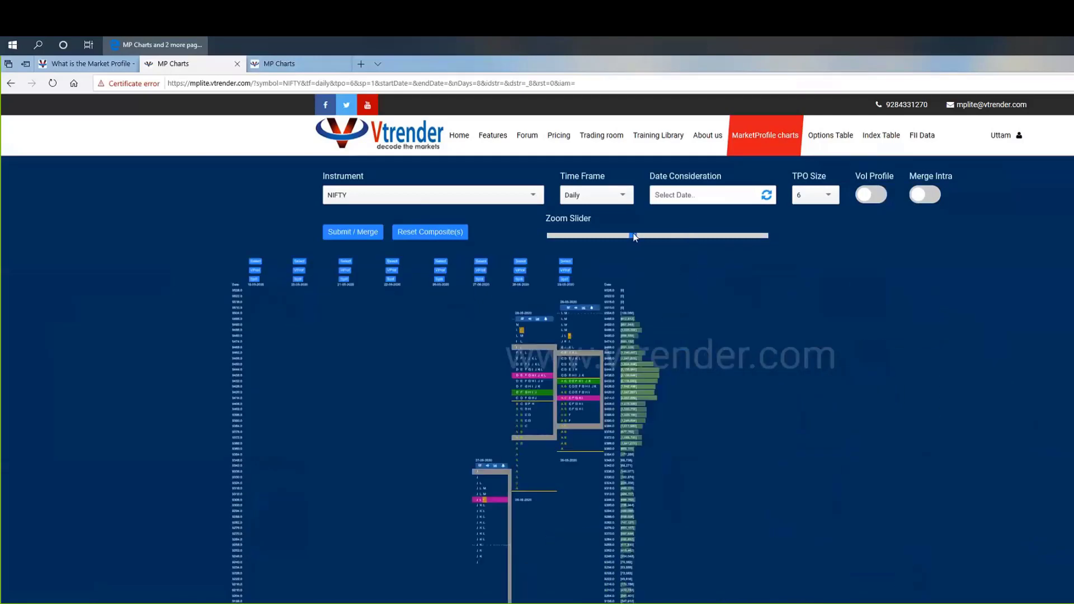
left_click_drag(635, 237, 646, 236)
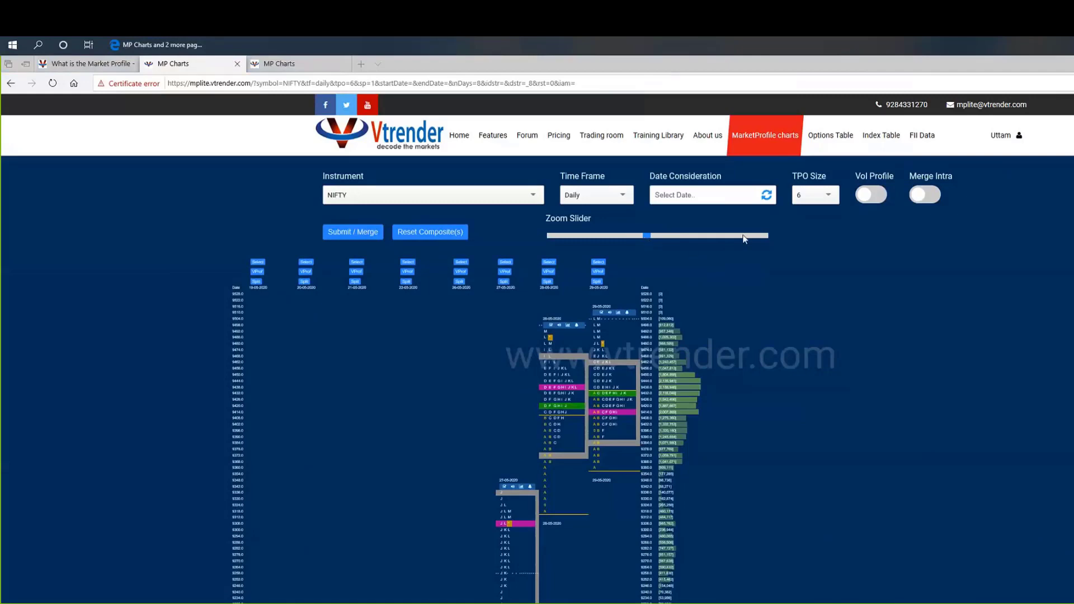
left_click_drag(648, 238, 755, 236)
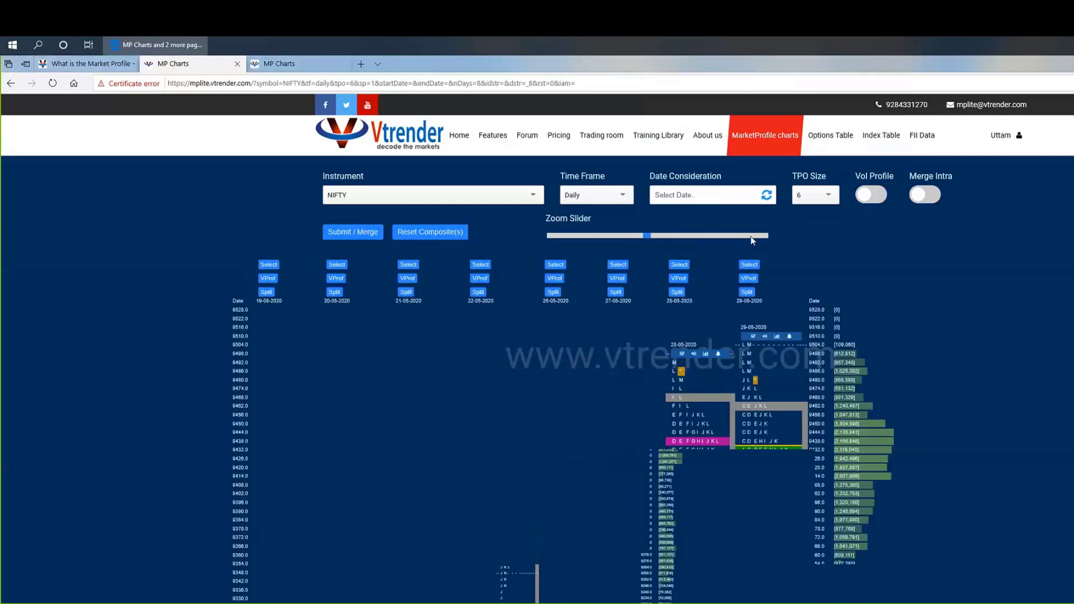
scroll(1031, 291, "down", 3)
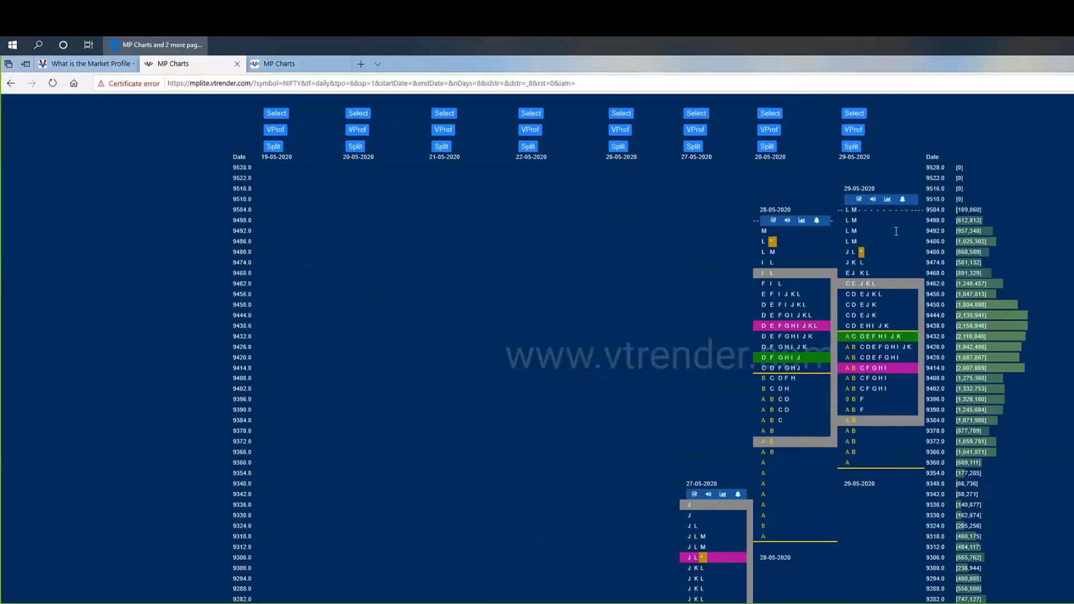
Select the 29-05-2020 and 28-05-2020 profiles and merge them into a two-day composite
mouse_move(896, 231)
left_click(857, 114)
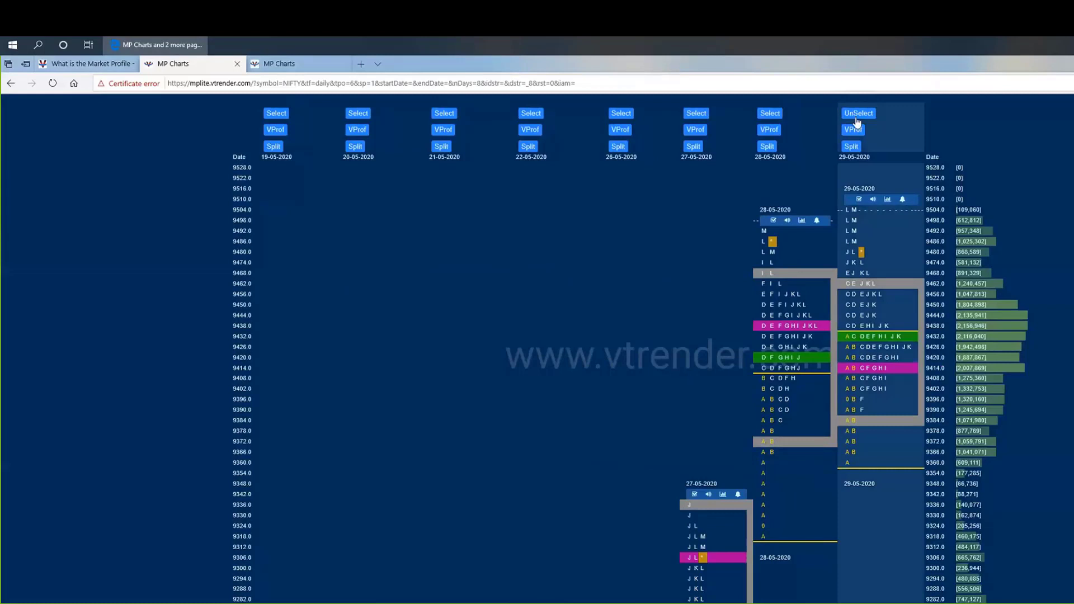
left_click(772, 114)
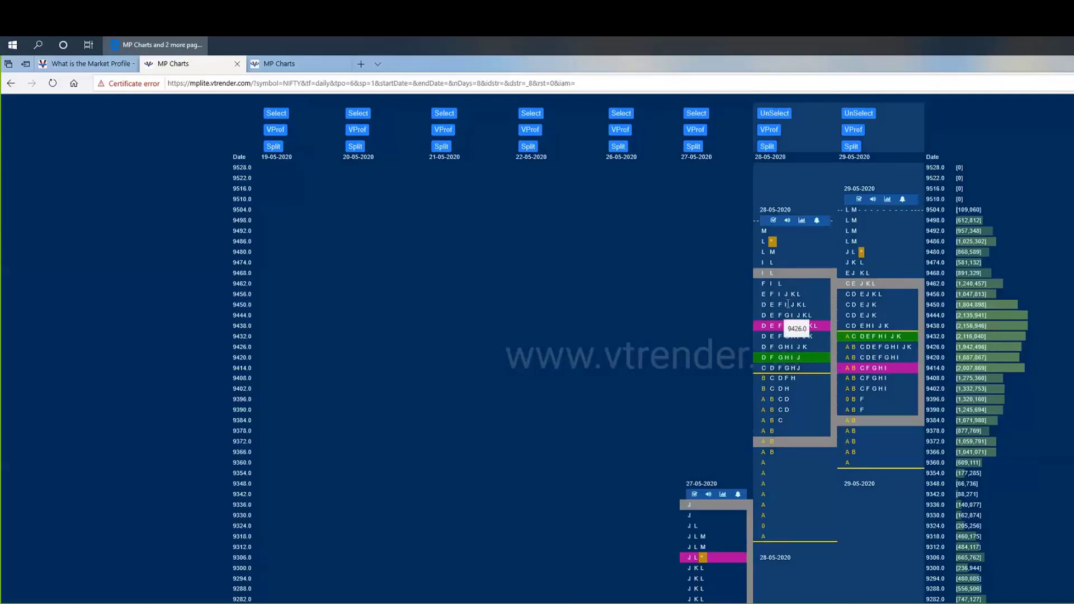
mouse_move(807, 241)
scroll(781, 247, "up", 3)
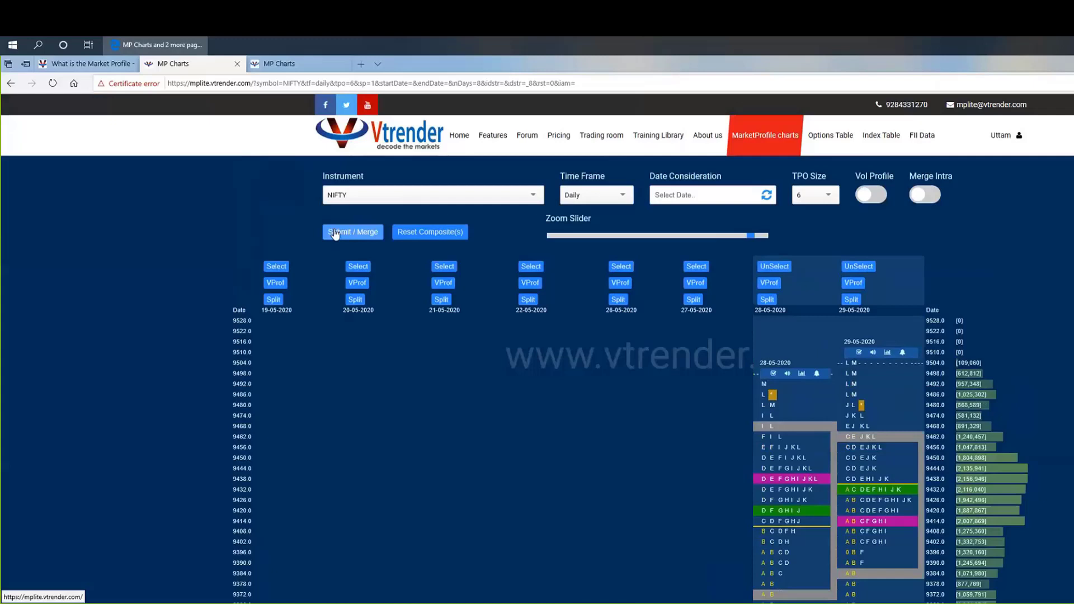
left_click(335, 233)
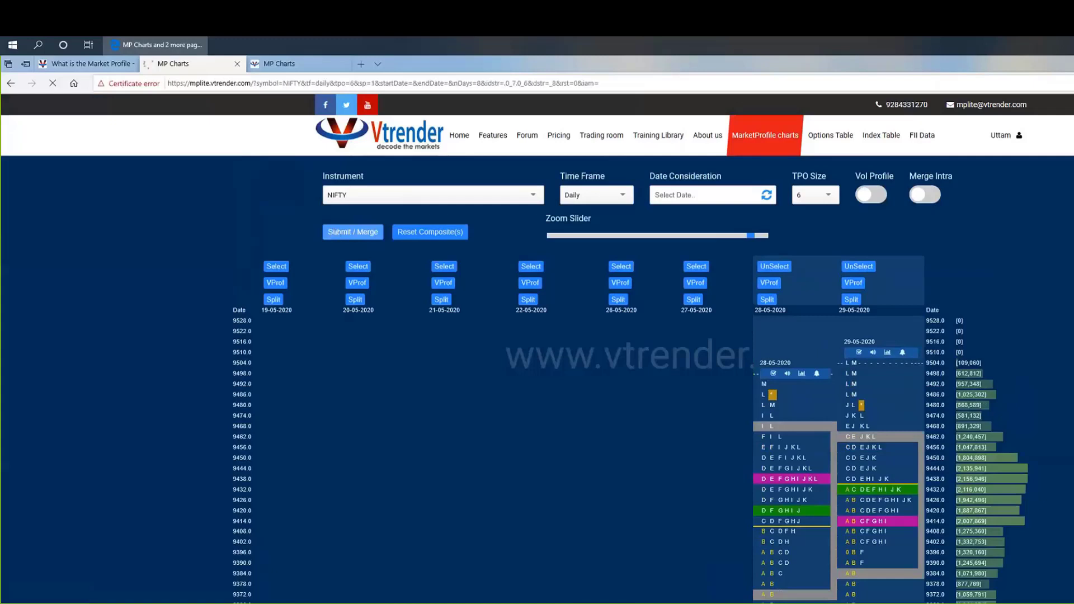
Select the 2D composite and reset it back to separate daily profiles
scroll(938, 321, "down", 2)
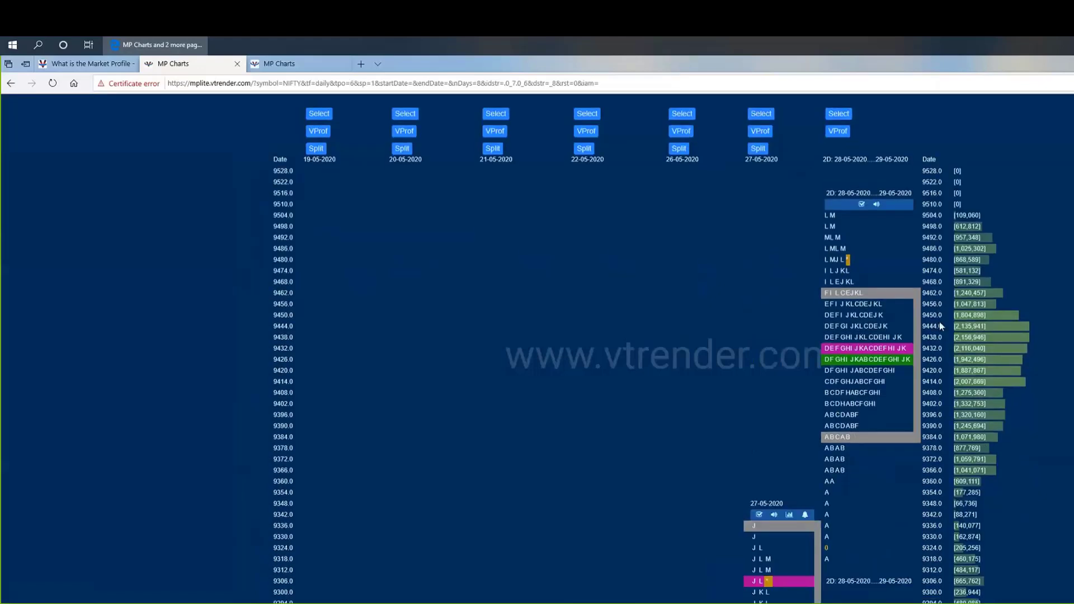
scroll(938, 327, "up", 1)
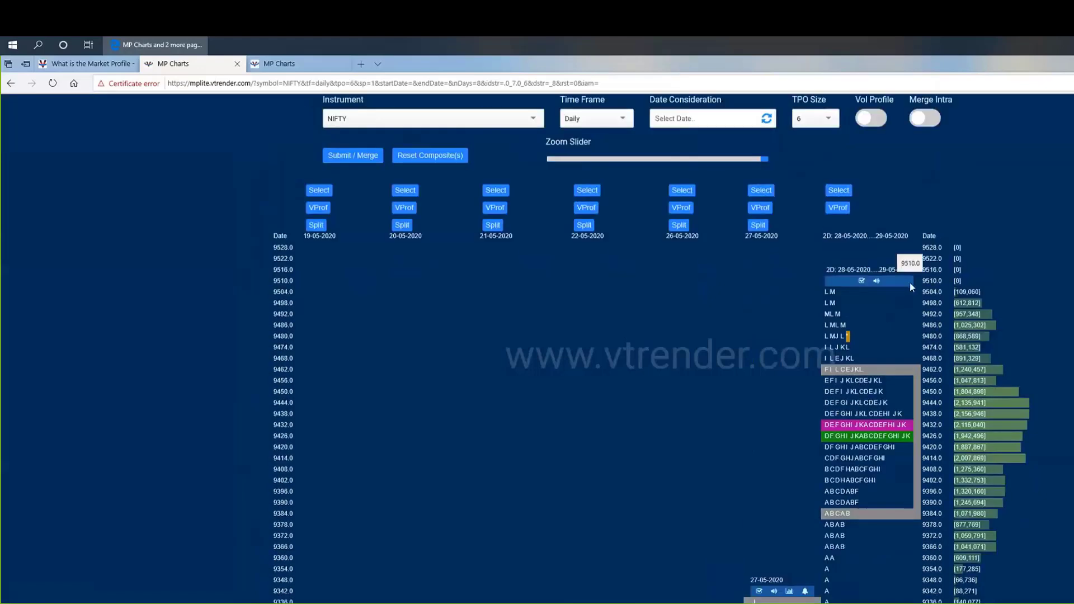
left_click(838, 192)
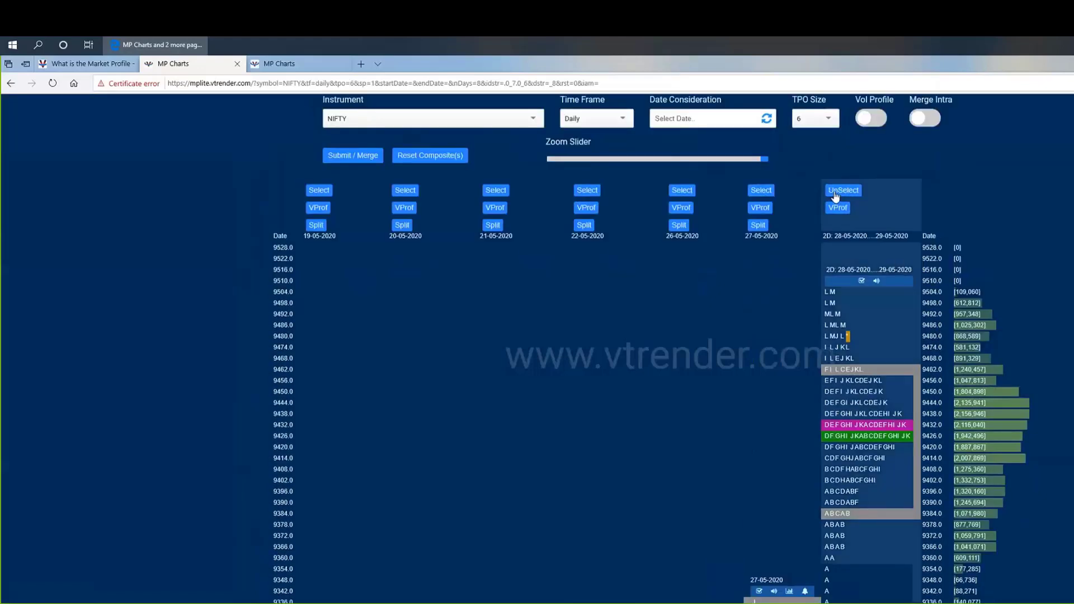
left_click(409, 157)
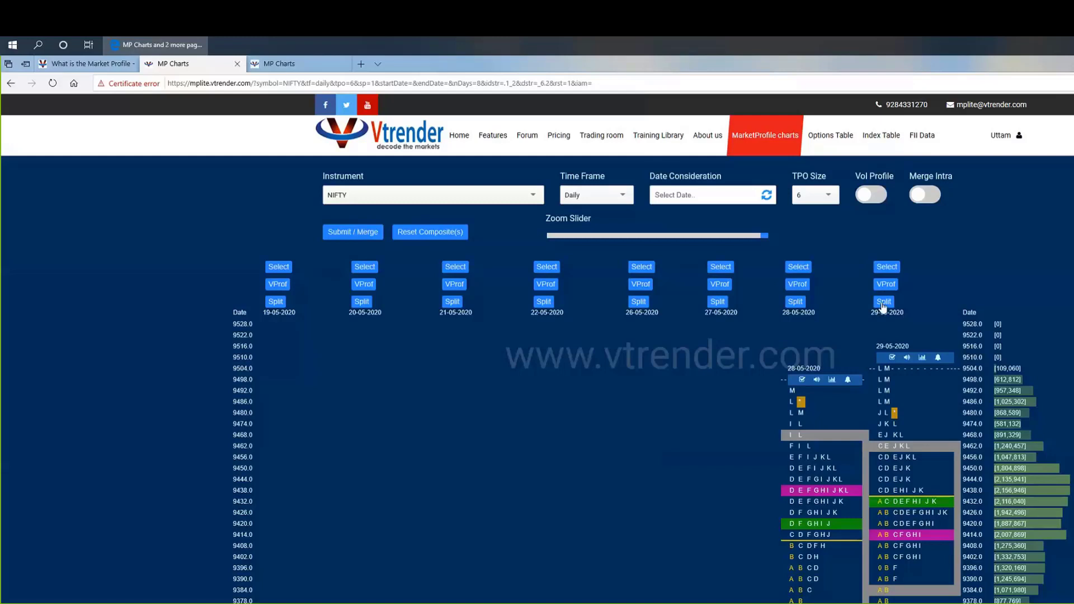
Split the 29-05-2020 profile so its TPO periods sit in separate columns
left_click(883, 302)
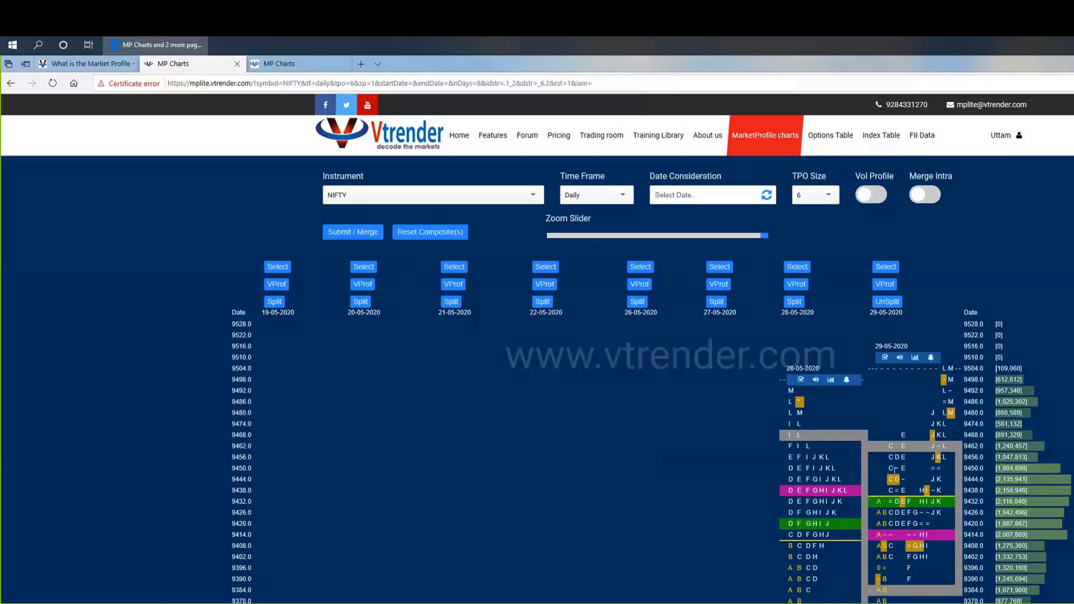
Unsplit the 29-05-2020 profile back into a single stacked column
mouse_move(896, 468)
left_click(887, 301)
scroll(896, 446, "down", 1)
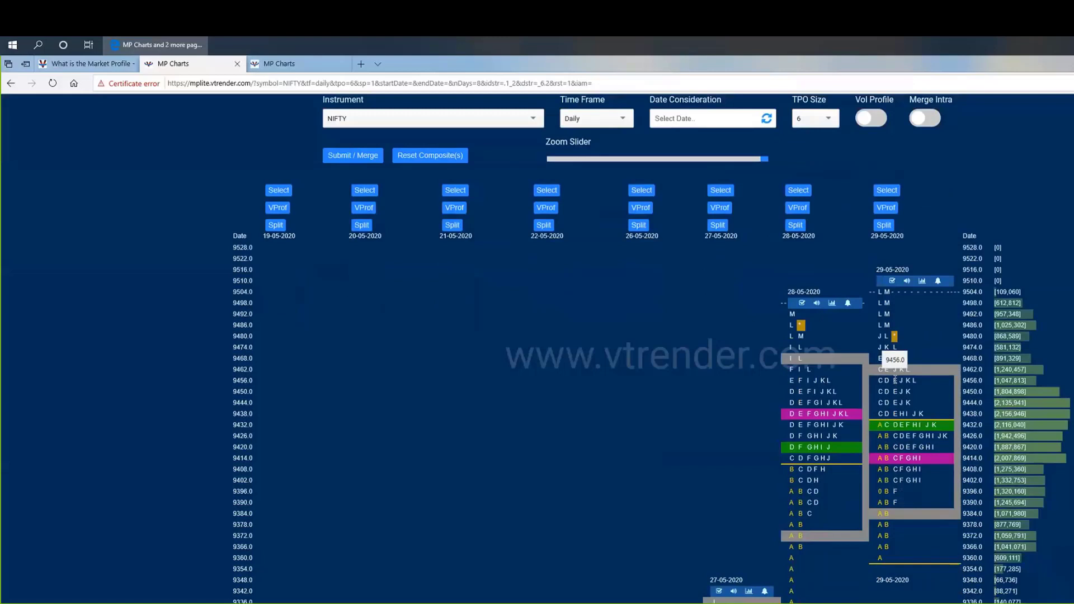
scroll(895, 380, "down", 1)
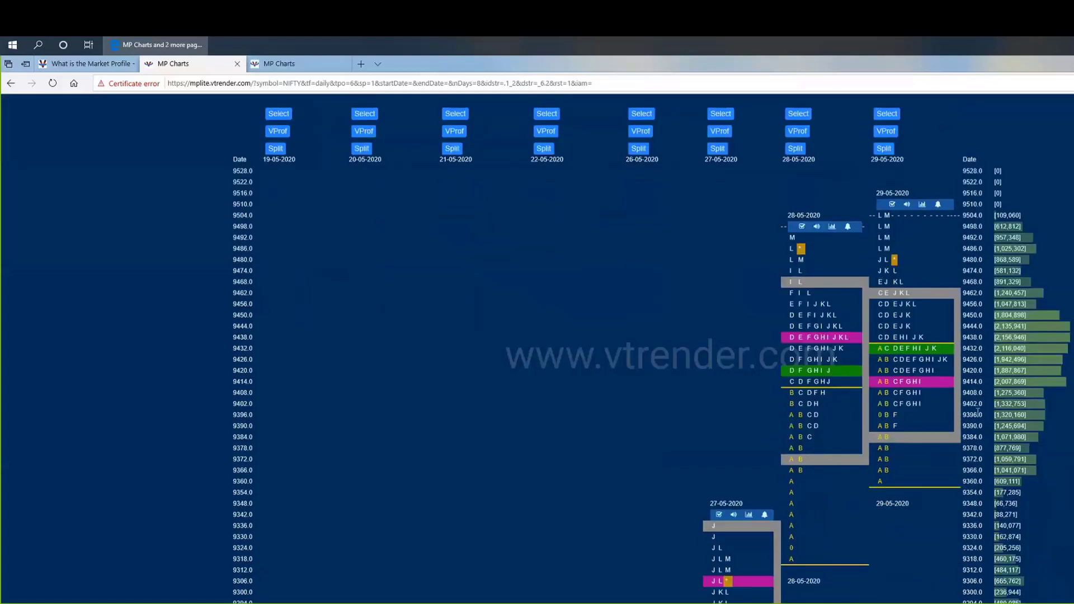
Mark the 9396 price level with a line across all days
mouse_move(872, 286)
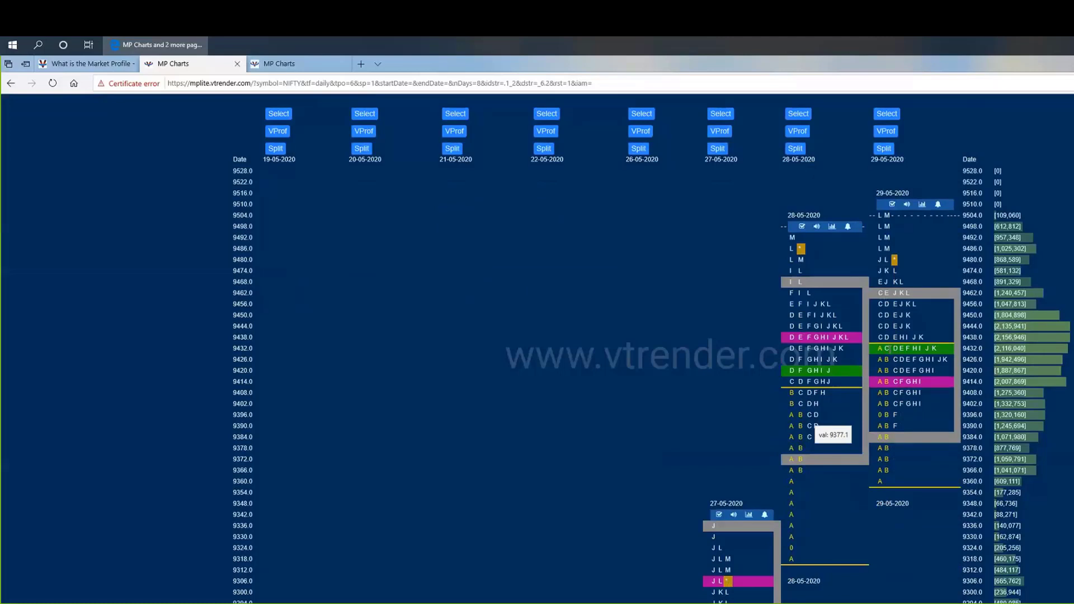
mouse_move(890, 348)
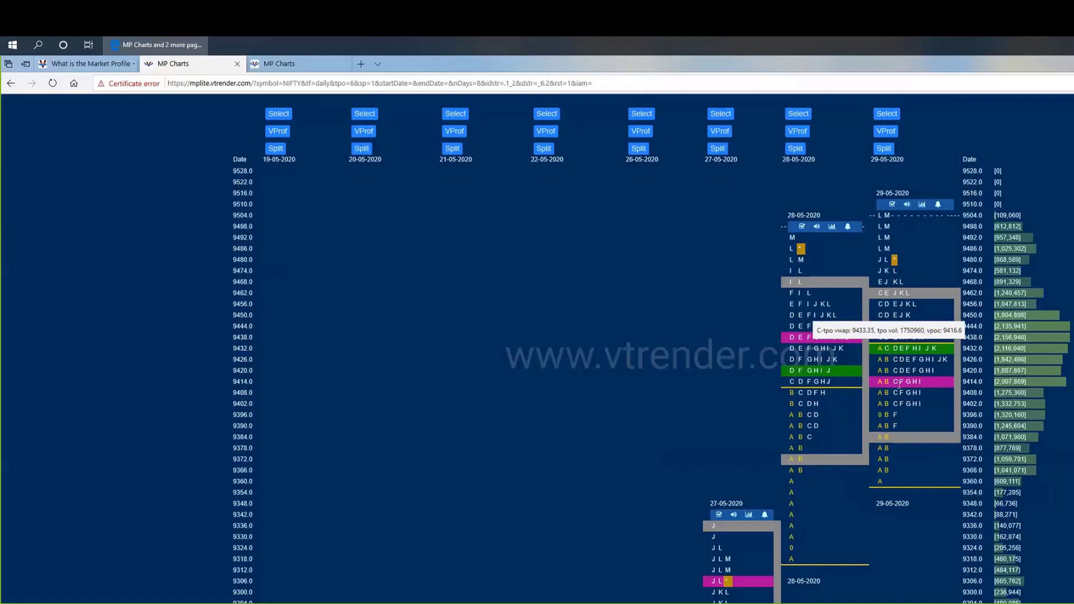
mouse_move(898, 382)
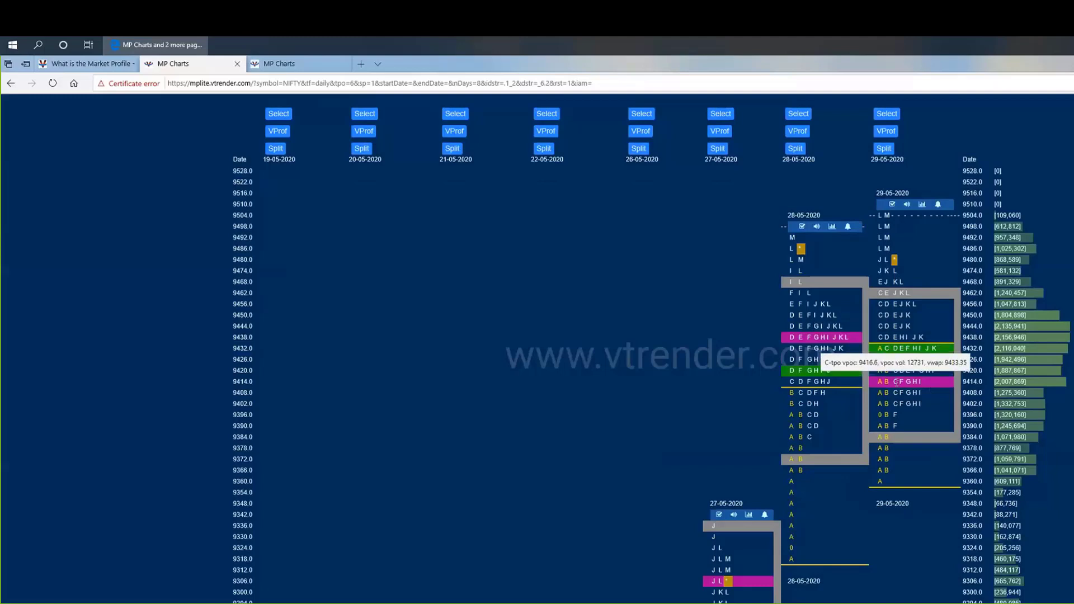
left_click(881, 414)
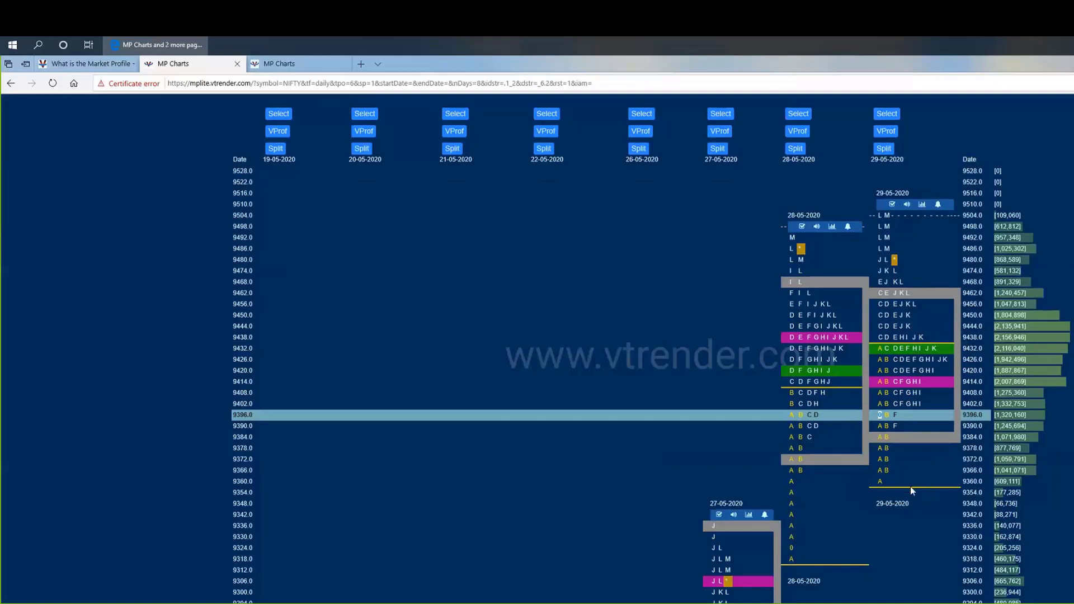
mouse_move(910, 491)
mouse_move(895, 261)
left_click_drag(1026, 249, 997, 249)
Clear the volume highlight and scroll down to the 19–29-05-2020 daily statistics table
left_click(1038, 347)
scroll(1038, 339, "down", 12)
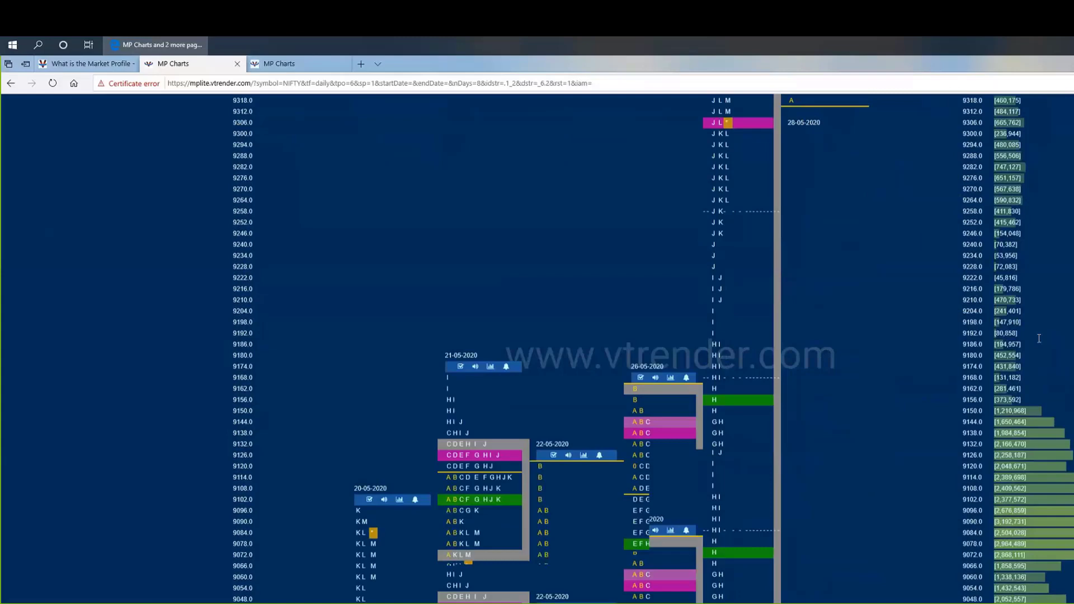
scroll(1039, 360, "down", 3)
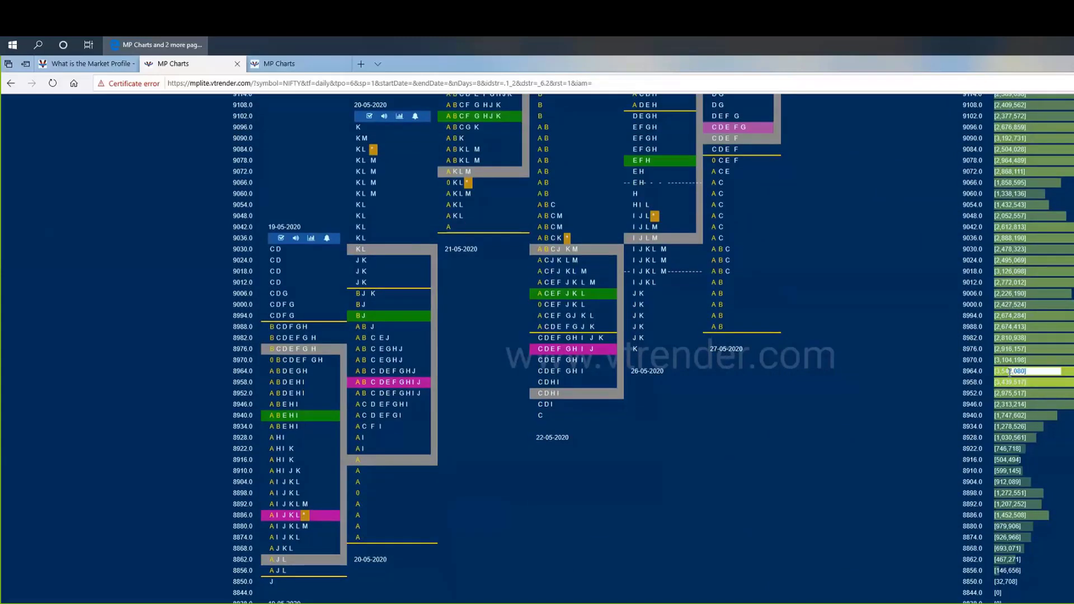
scroll(1012, 371, "up", 5)
scroll(1012, 414, "up", 9)
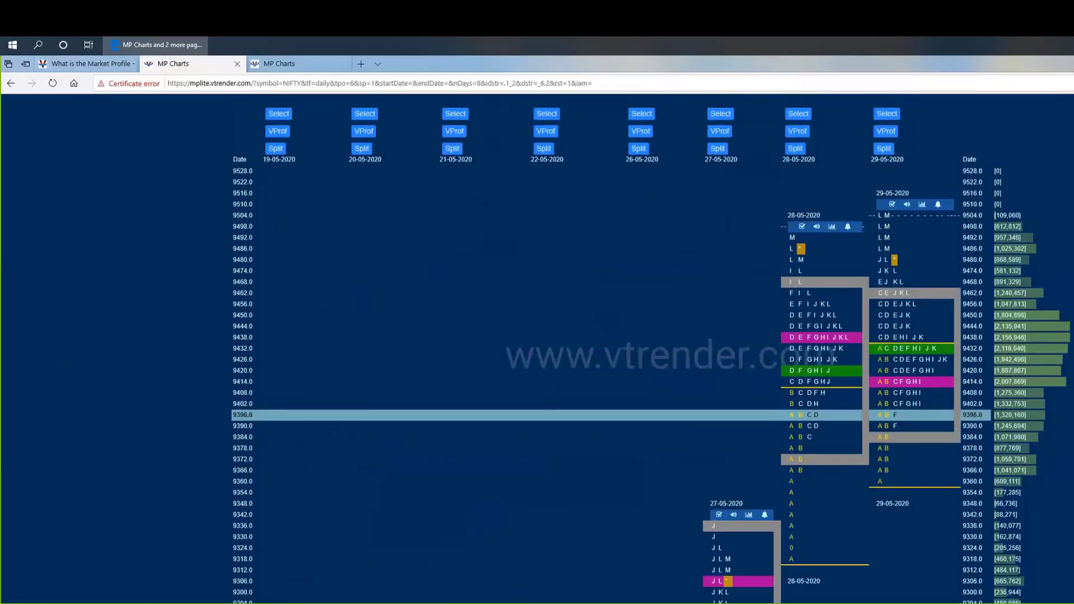
scroll(975, 322, "down", 1)
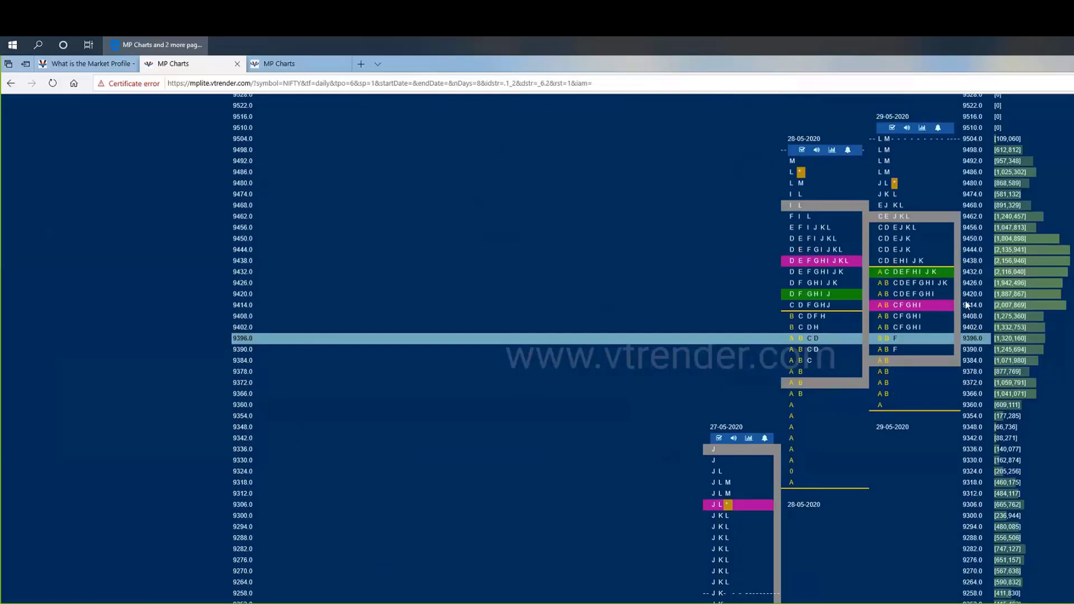
scroll(983, 285, "down", 4)
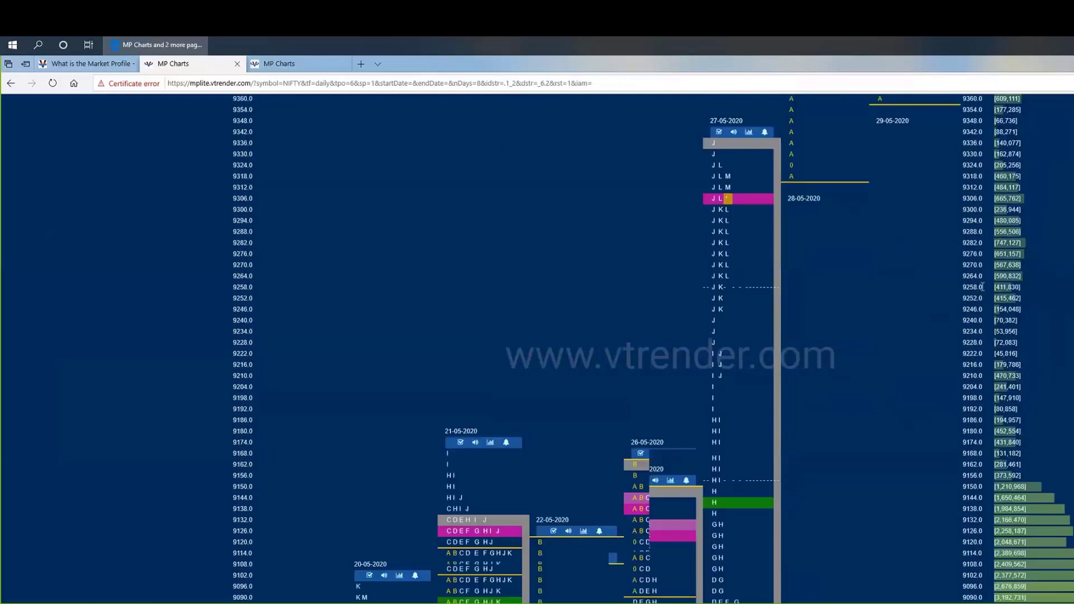
scroll(983, 287, "down", 10)
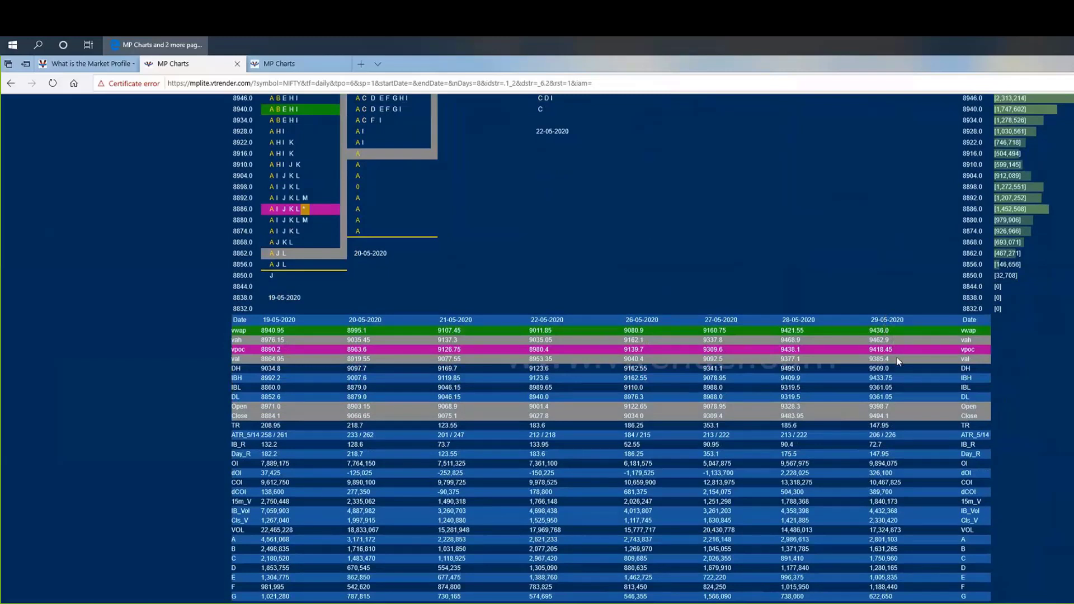
mouse_move(897, 358)
mouse_move(970, 435)
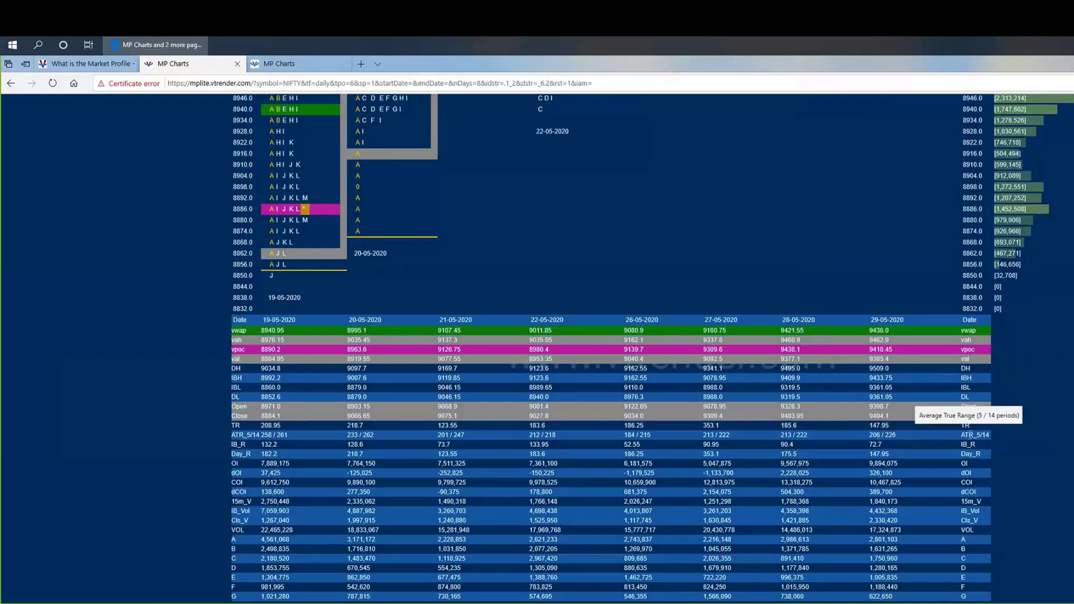
left_click_drag(974, 437, 977, 436)
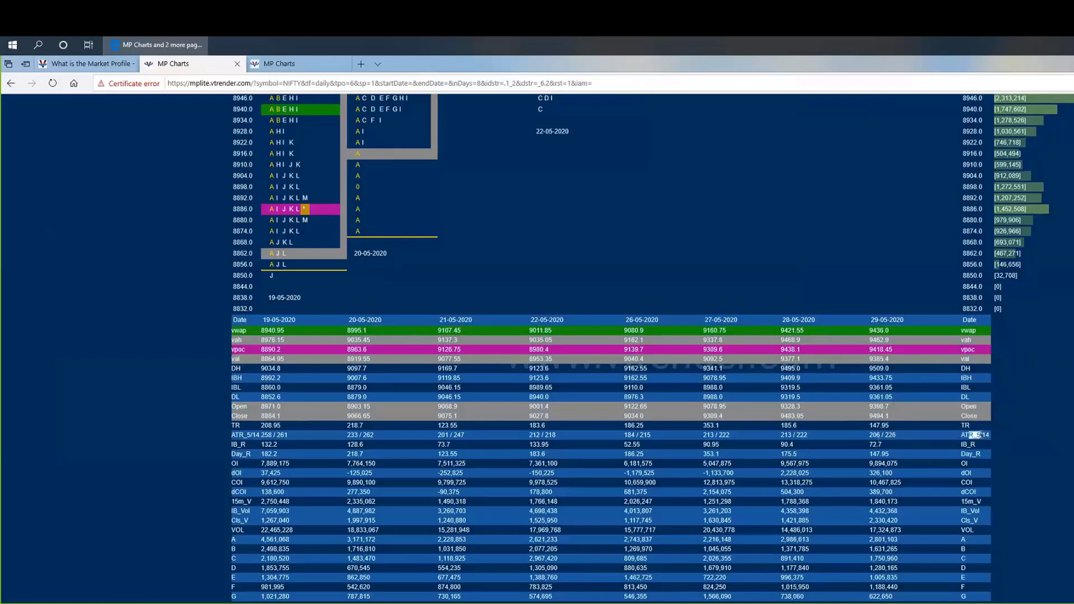
triple_click(885, 446)
left_click(907, 468)
mouse_move(876, 503)
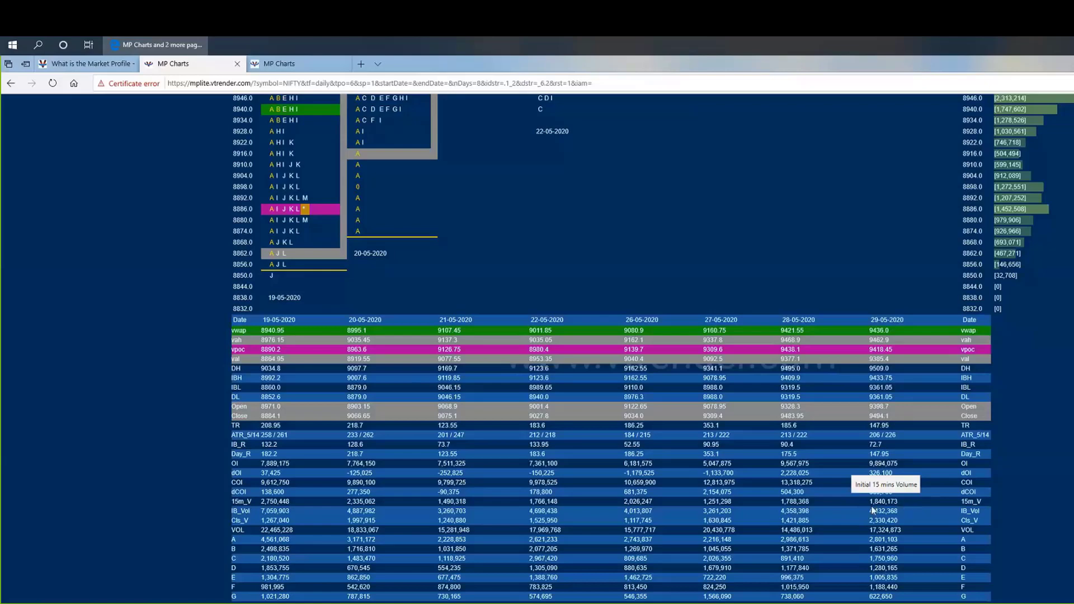
scroll(877, 510, "down", 2)
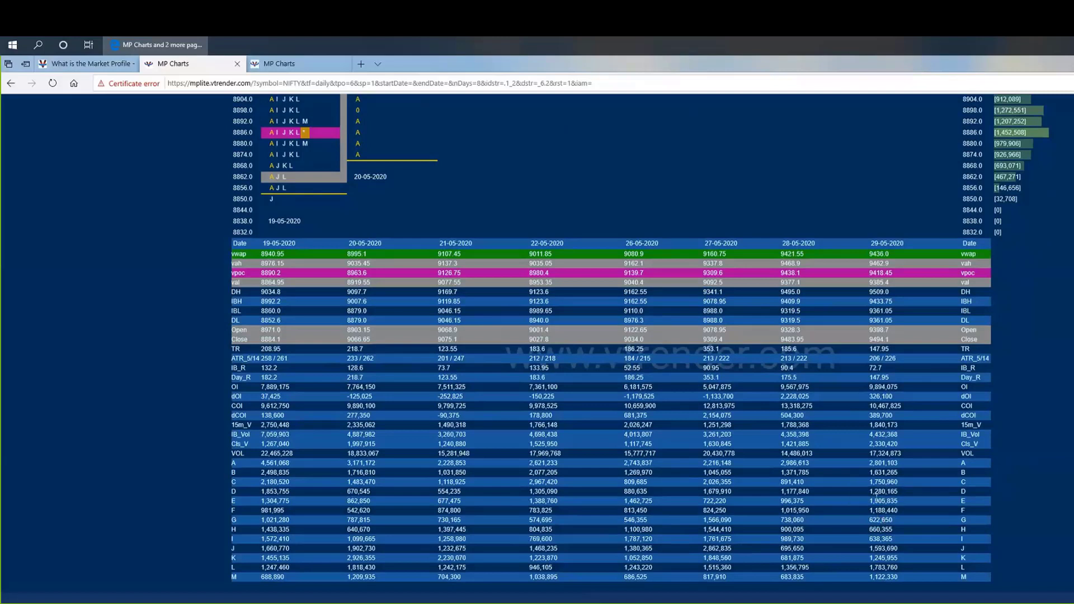
scroll(884, 472, "down", 1)
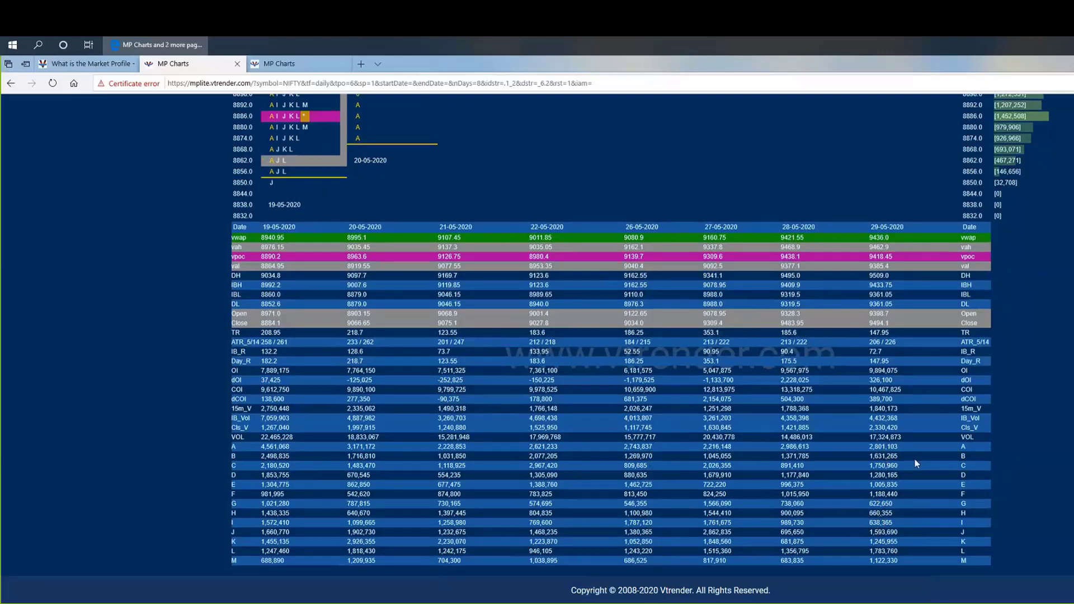
Scroll up to the Instrument, Time Frame and TPO Size controls at the top
scroll(927, 435, "up", 13)
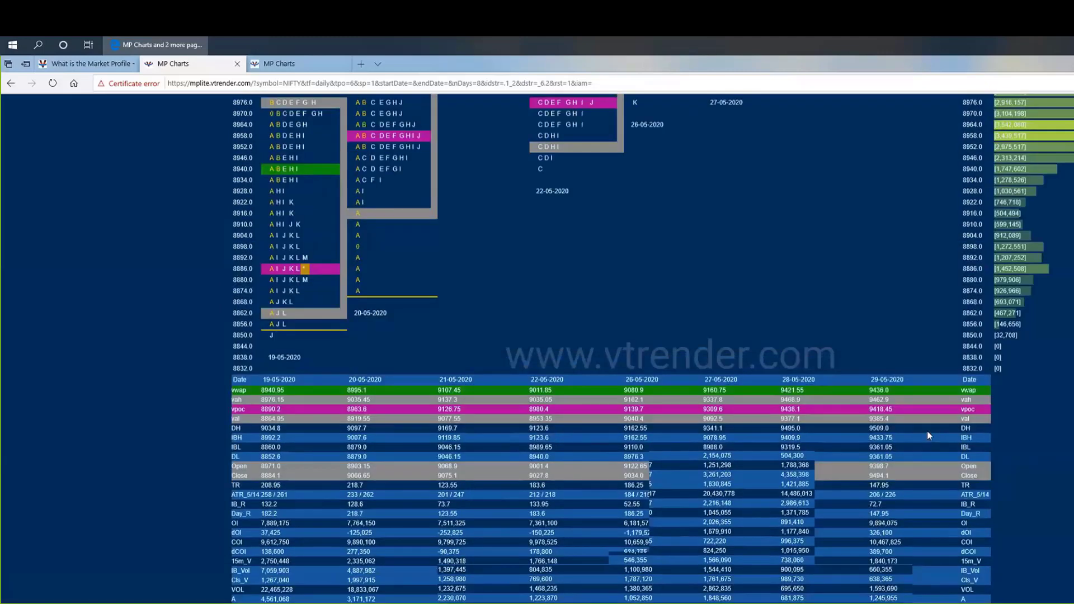
scroll(928, 435, "up", 10)
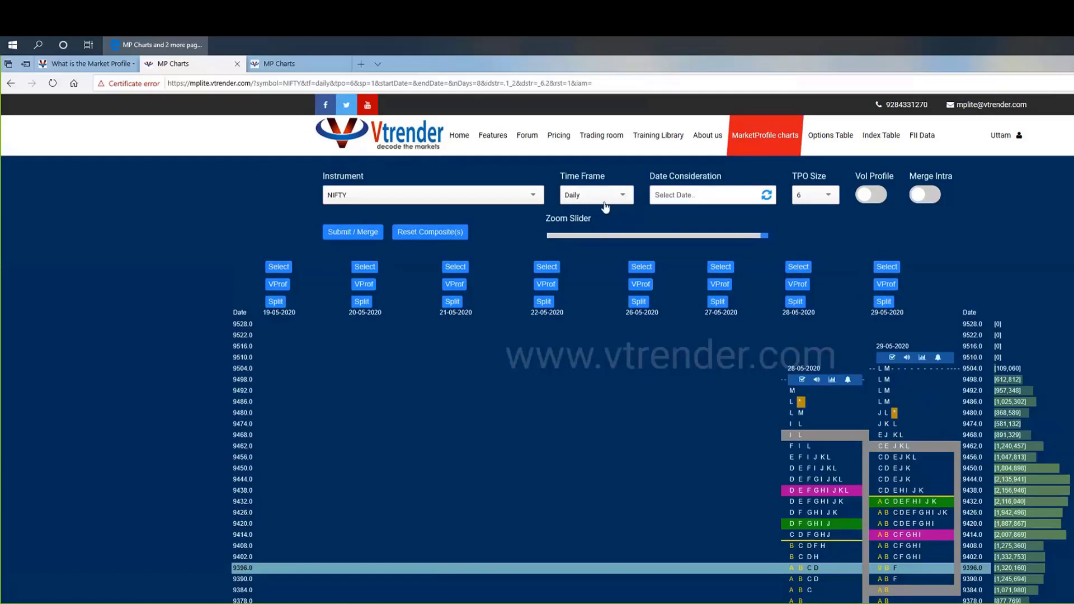
Choose Weekly time frame and TPO size 18, submit, and view the April–May 2020 weekly profiles
left_click(597, 195)
left_click(594, 223)
left_click(833, 195)
scroll(808, 288, "down", 2)
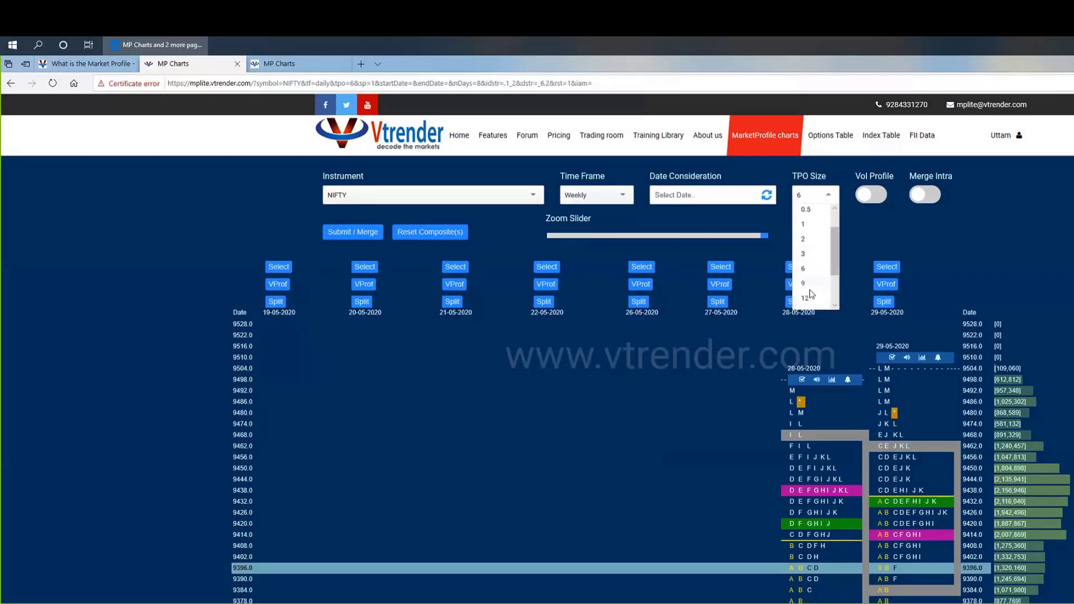
scroll(811, 294, "down", 1)
left_click(808, 298)
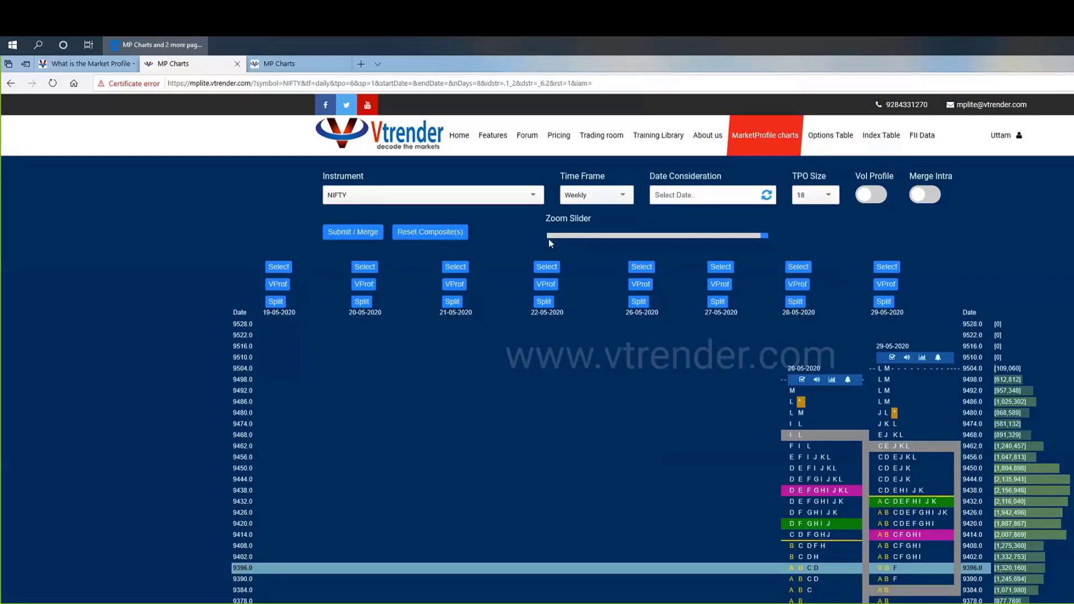
left_click(348, 239)
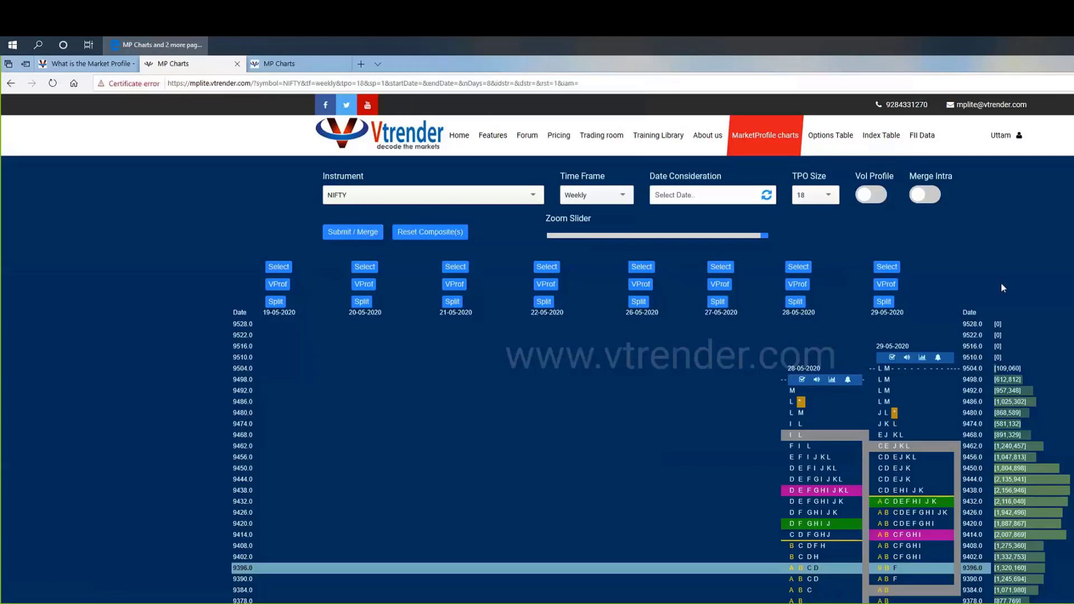
scroll(889, 240, "down", 8)
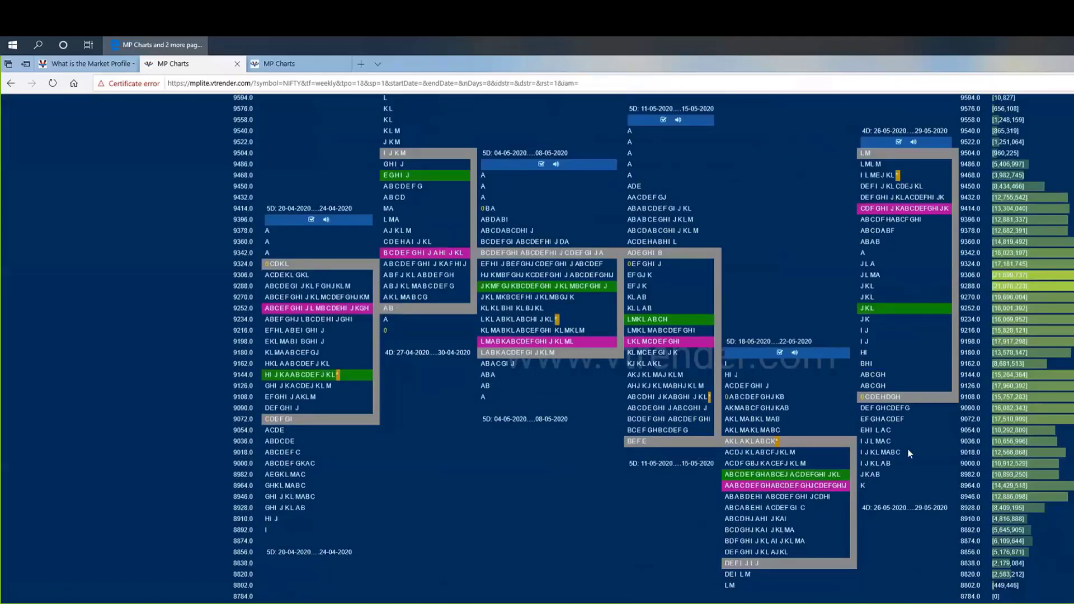
mouse_move(910, 454)
scroll(889, 401, "up", 1)
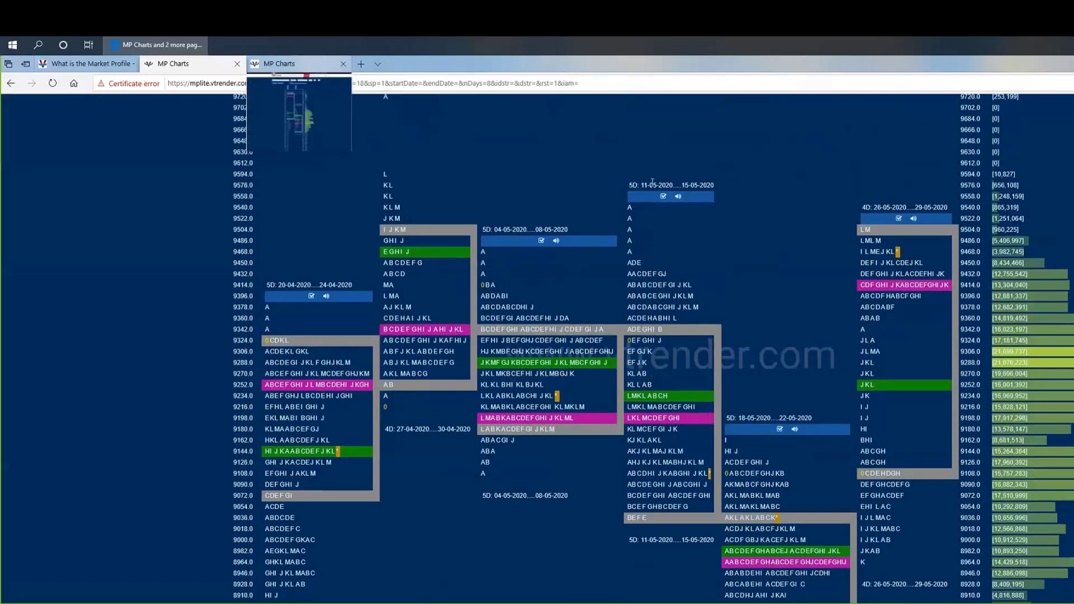
Switch to the second MP Charts tab and browse the NIFTY monthly series profiles at TPO size 24
left_click(291, 63)
scroll(916, 333, "down", 10)
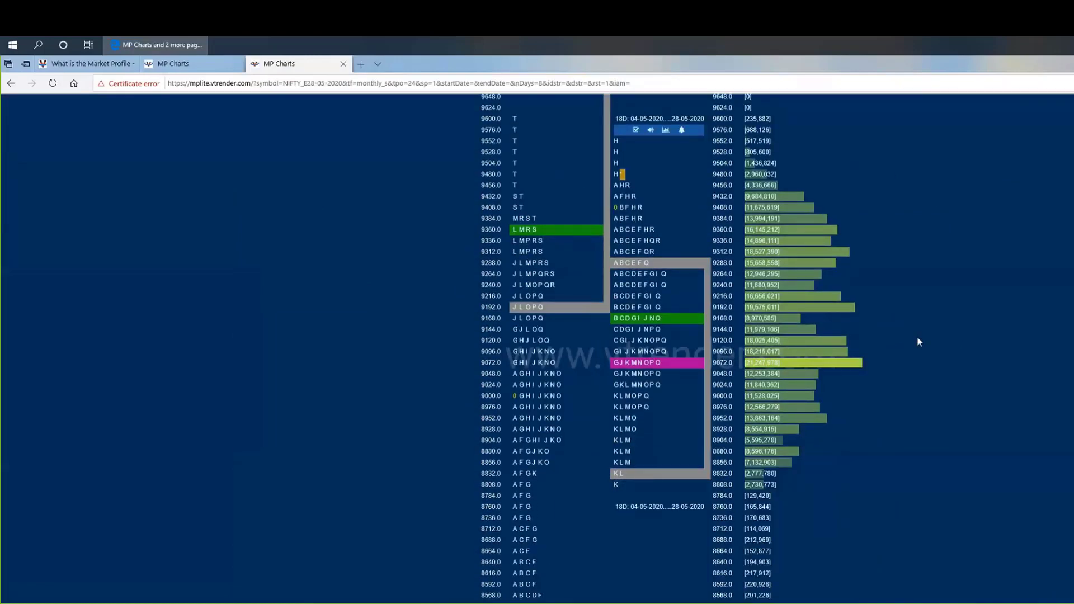
scroll(350, 358, "up", 6)
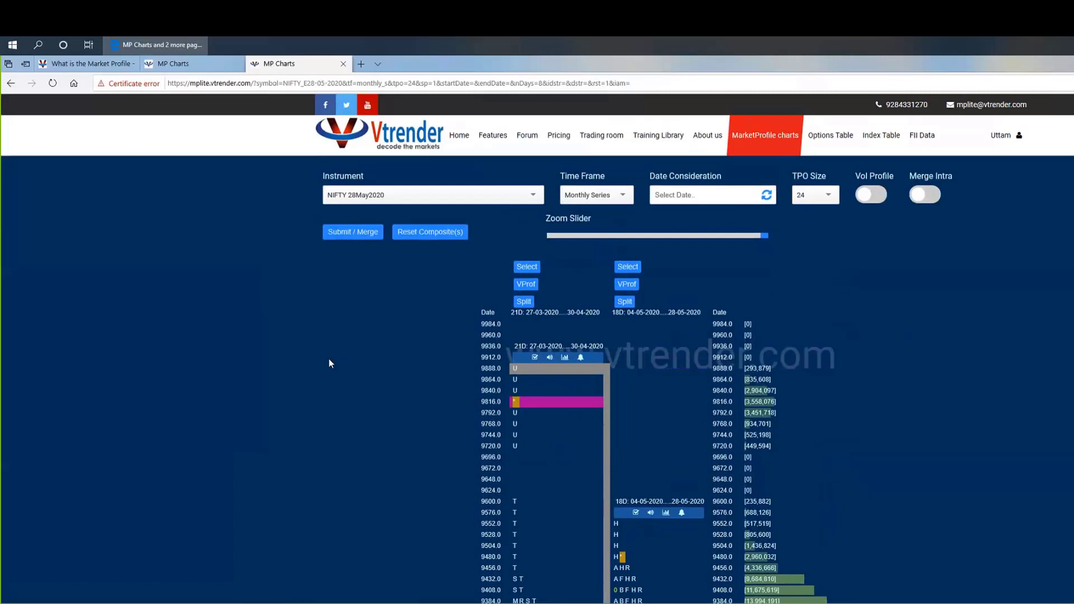
scroll(390, 268, "down", 6)
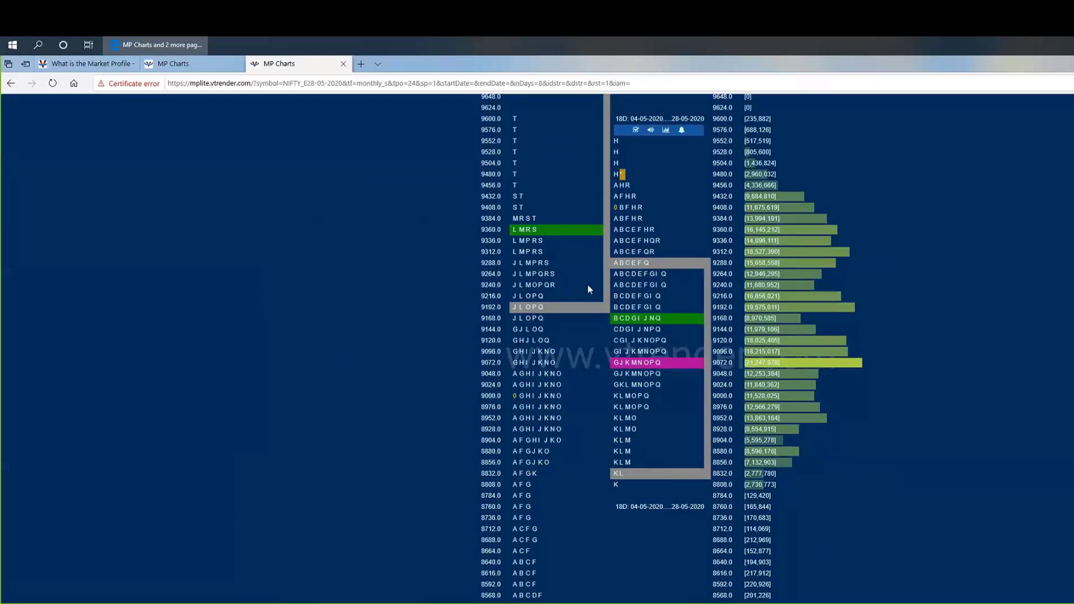
scroll(690, 406, "up", 3)
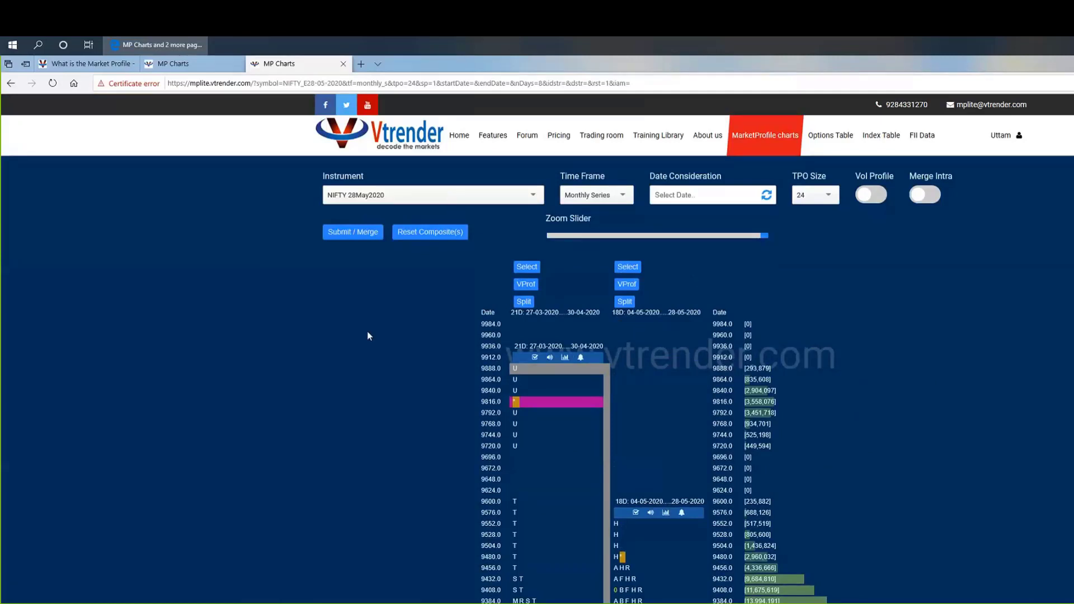
Load NIFTY 25Jun2020 futures as Daily profiles with TPO size 6
left_click(417, 203)
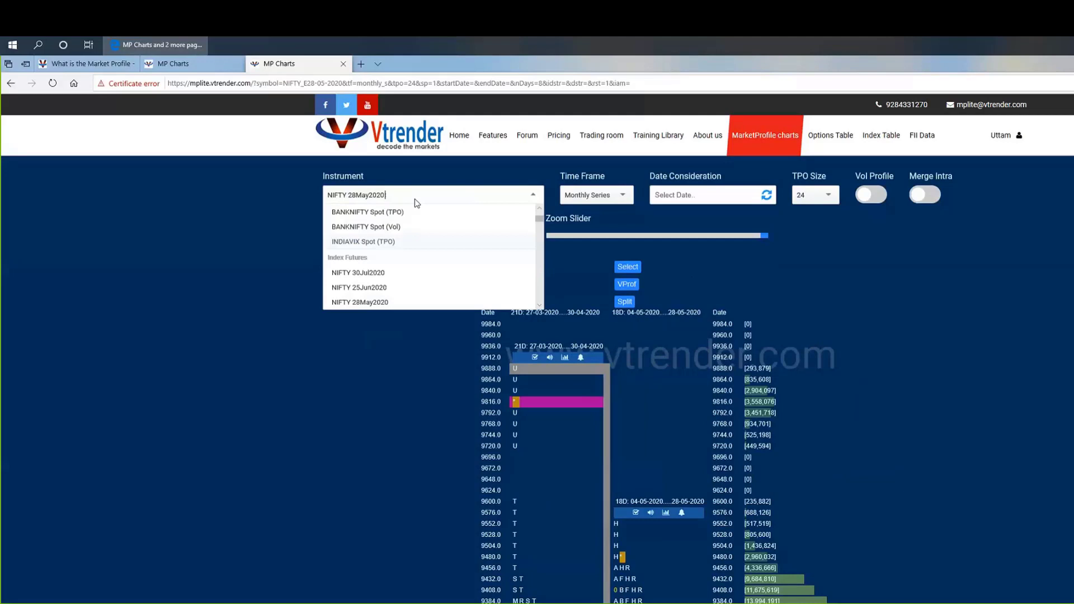
left_click(382, 286)
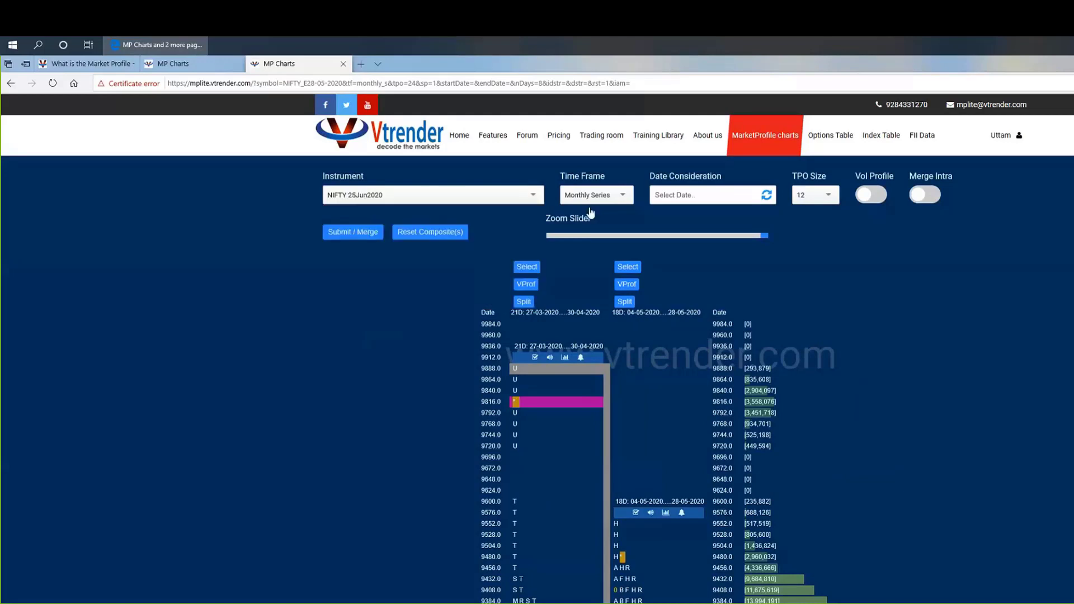
left_click(592, 196)
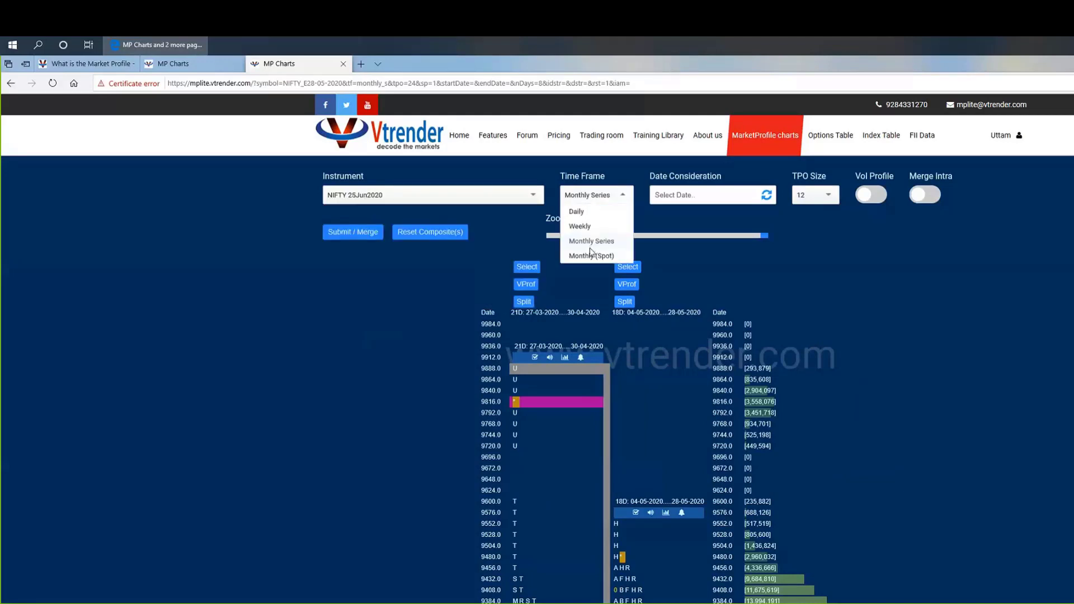
left_click(578, 212)
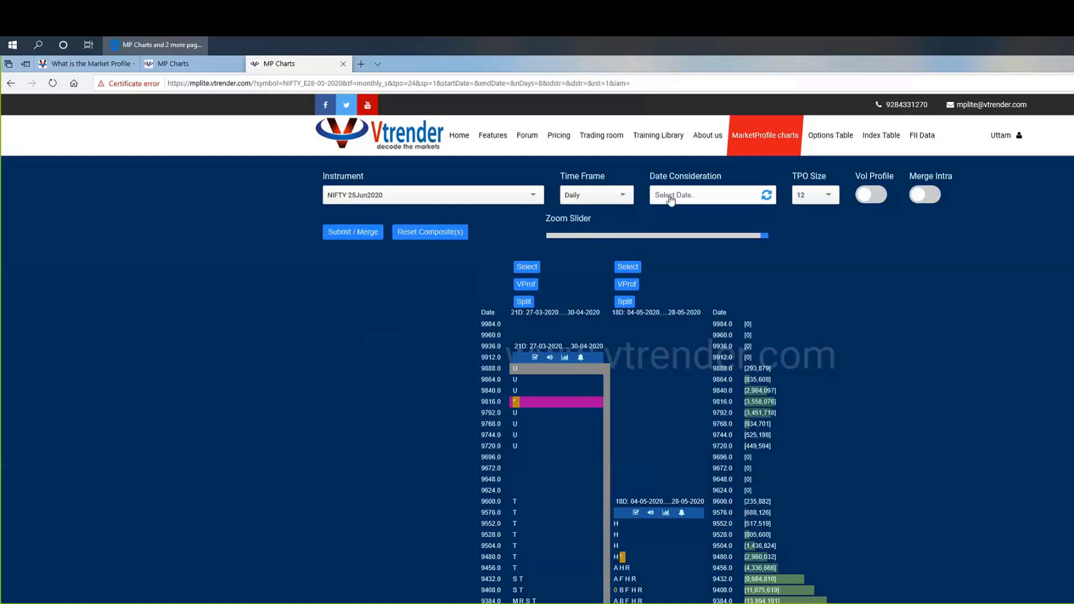
left_click(817, 195)
left_click(808, 279)
left_click(334, 234)
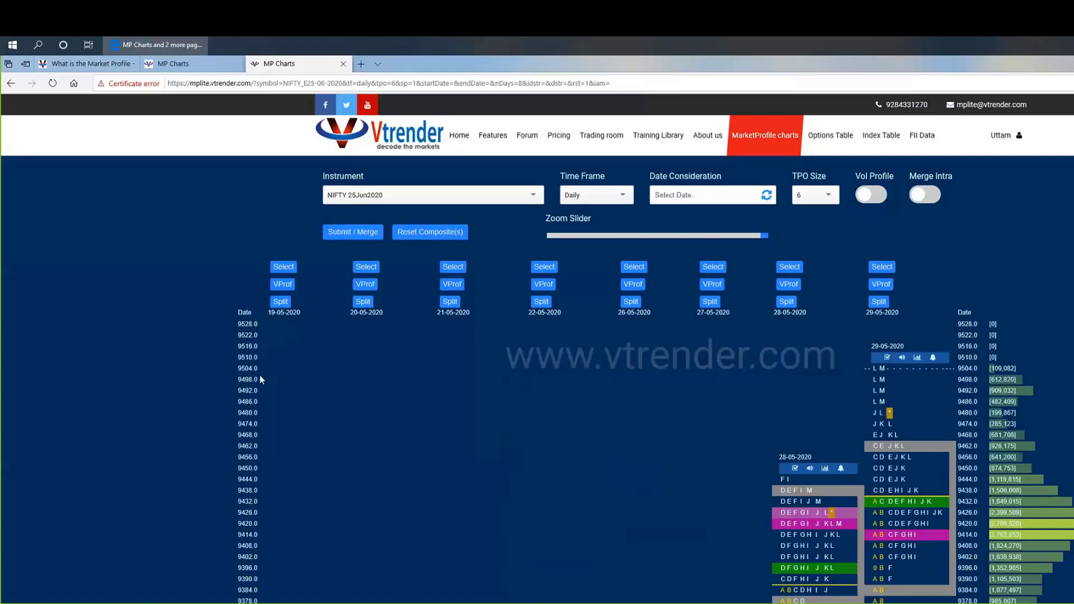
Scroll down to the 27-05, 28-05 and 29-05-2020 profiles reaching about 9216
scroll(189, 367, "down", 5)
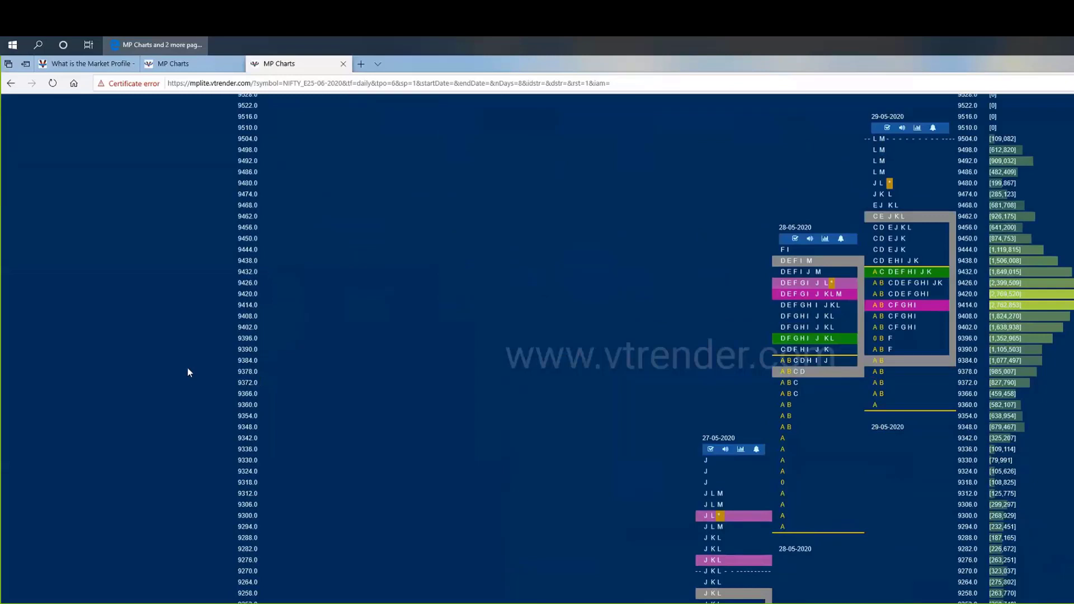
scroll(188, 372, "down", 2)
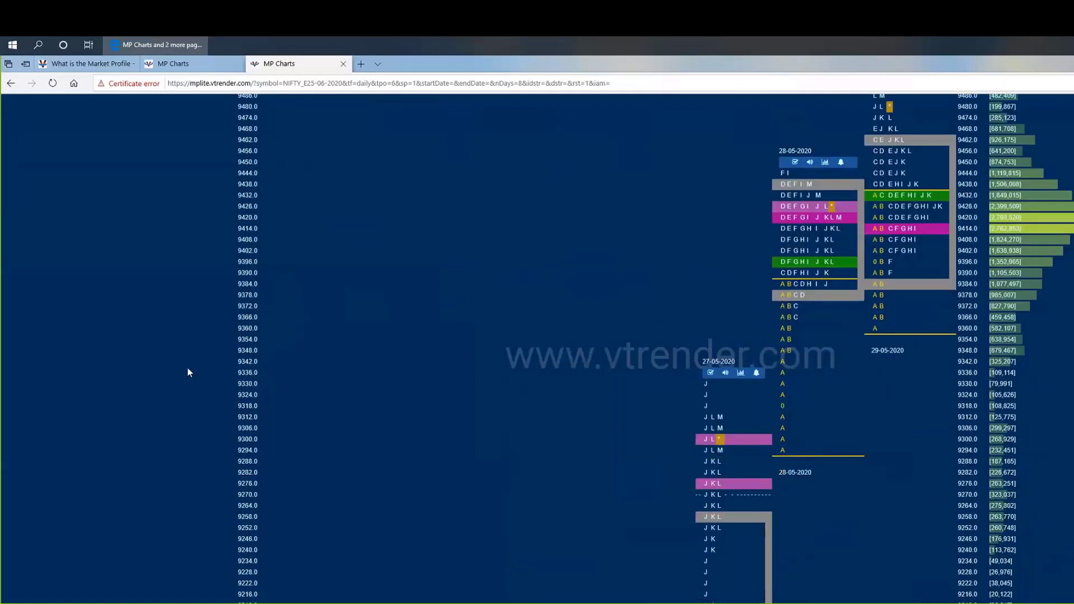